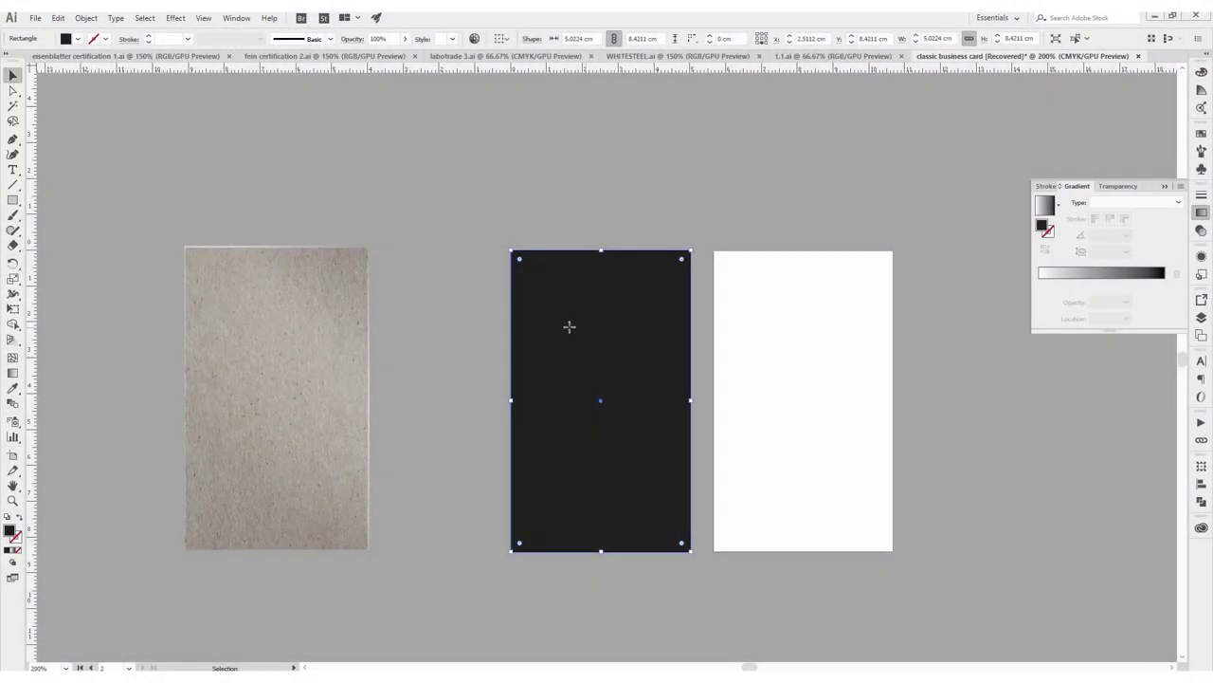
Fill the second card black and draw a thin white bar across the front card's top
left_click_drag(533, 304, 734, 313)
scroll(704, 359, "up", 1)
key("m")
mouse_move(447, 195)
left_mouse_down()
mouse_move(642, 217)
mouse_move(595, 252)
mouse_move(588, 241)
left_mouse_up()
left_click(74, 37)
left_click(21, 57)
scroll(557, 176, "up", 1)
scroll(525, 465, "down", 1)
Copy the white bar to the front card's bottom and place a vertical copy on the back card
left_click_drag(505, 189, 504, 614)
left_click(541, 203)
key("ctrl+c")
key("ctrl+v")
left_click_drag(699, 371, 924, 375)
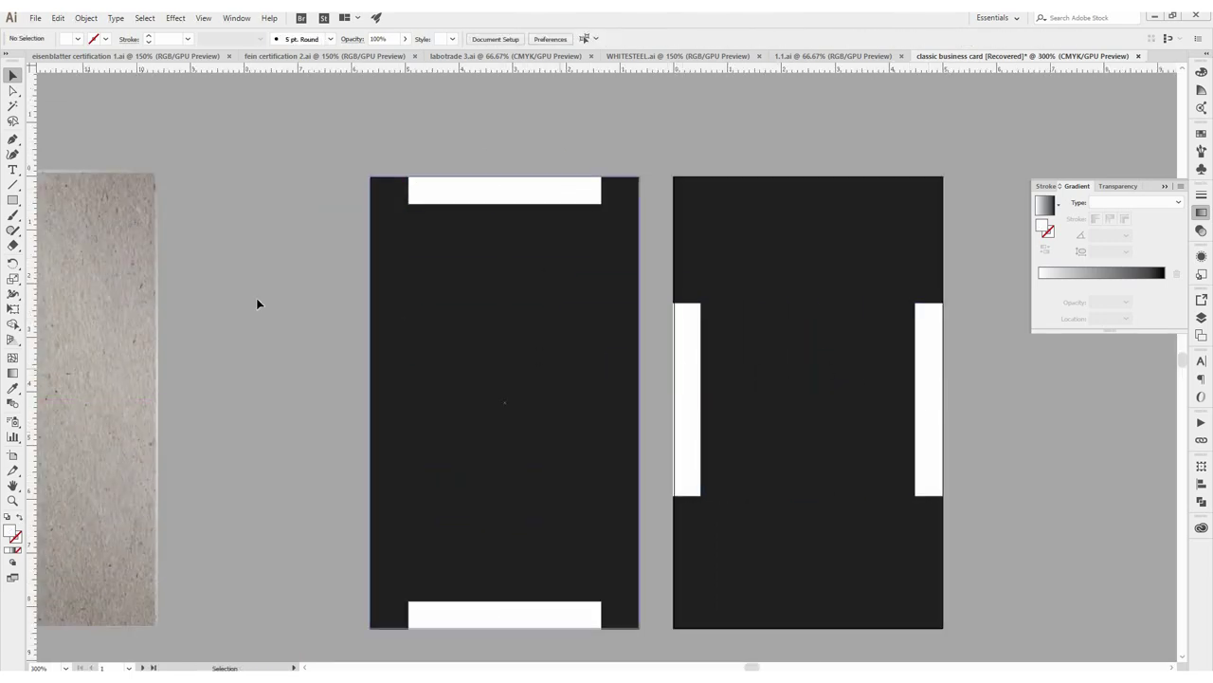
scroll(404, 328, "right", 1)
scroll(315, 246, "up", 5)
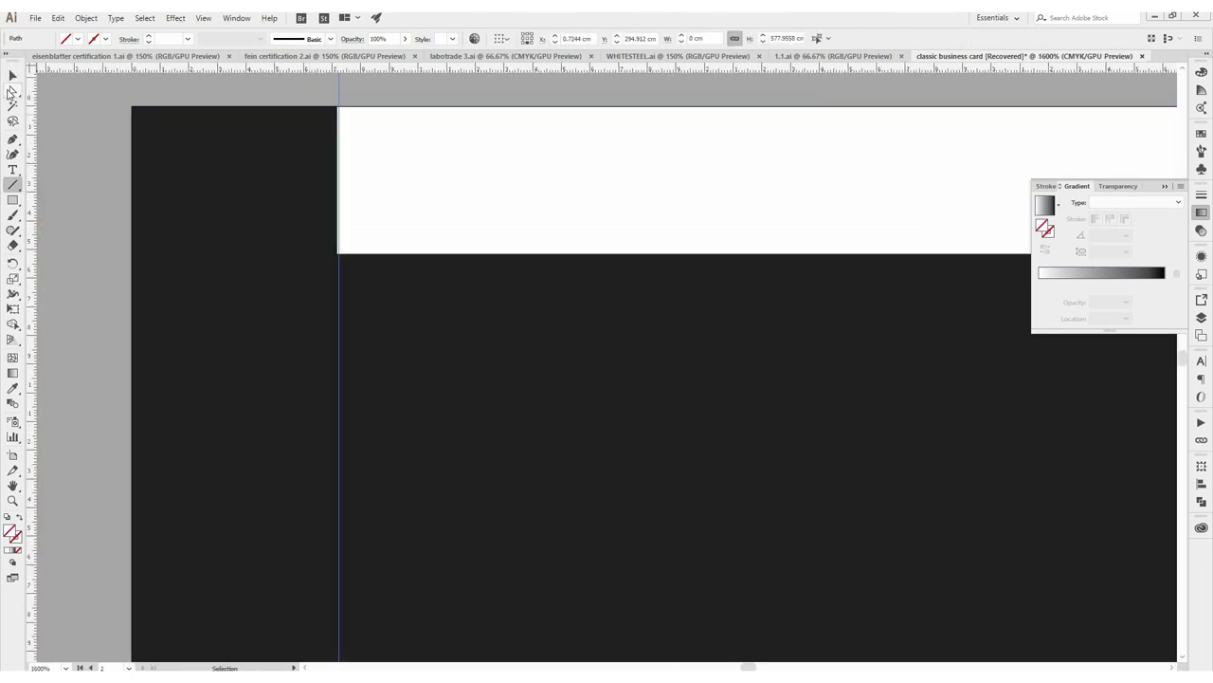
Stretch the back card's left bar to nearly the card's full height
key("v")
left_click(334, 347)
scroll(189, 370, "right", 3)
scroll(776, 358, "down", 5)
scroll(788, 555, "up", 2)
scroll(787, 555, "down", 2)
left_click_drag(460, 280, 459, 179)
left_click_drag(460, 471, 461, 576)
Add a guide along the left bar's inner edge and copy the bar to the back card's right edge
left_click_drag(464, 433, 703, 448)
key("ctrl+shift+a")
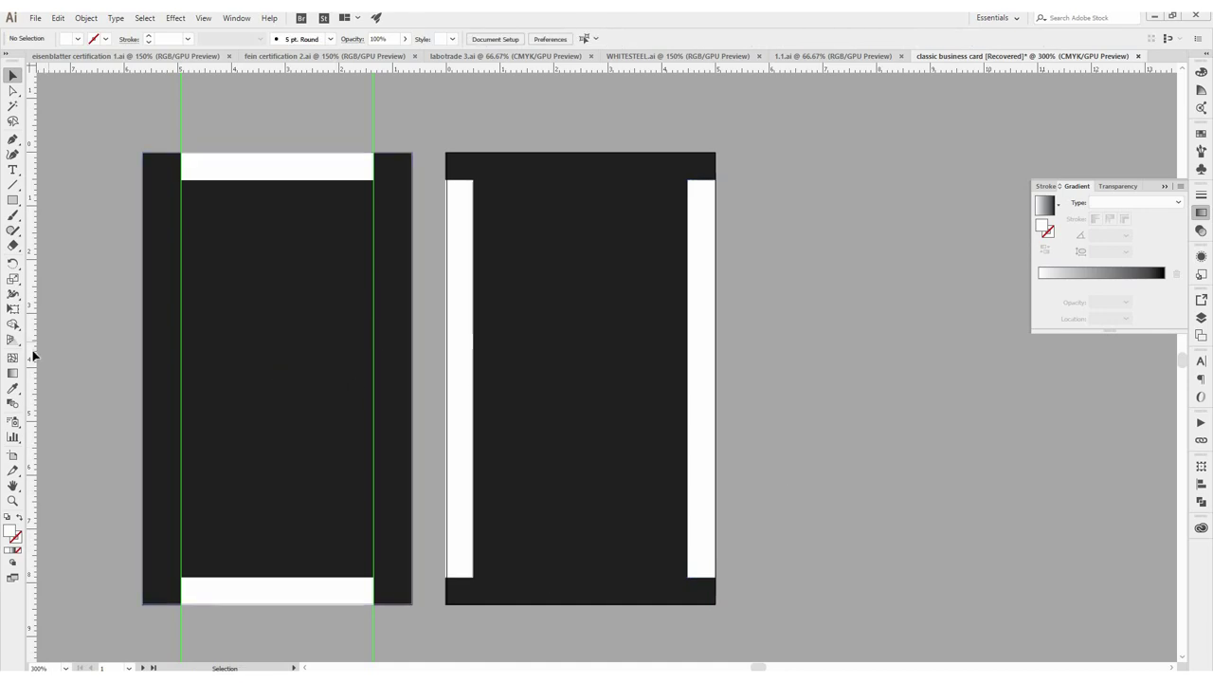
left_click_drag(483, 364, 481, 379)
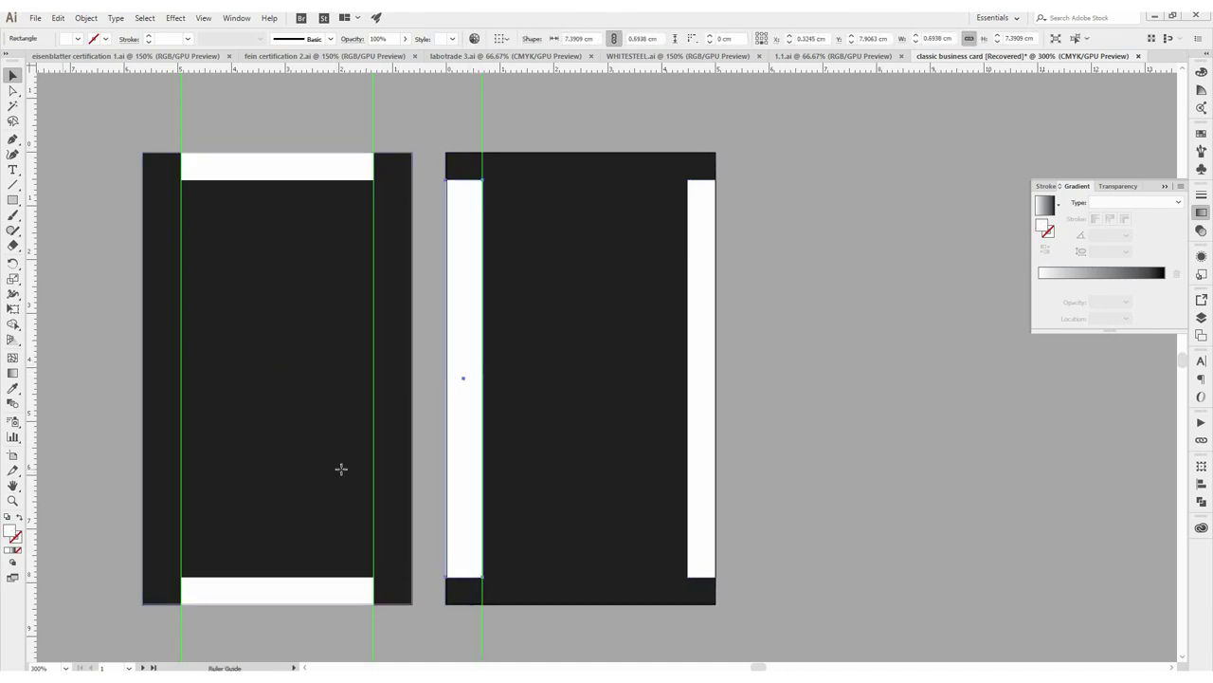
key("ctrl+shift+a")
left_click_drag(473, 453, 693, 189)
key("ctrl+shift+a")
scroll(545, 406, "down", 2)
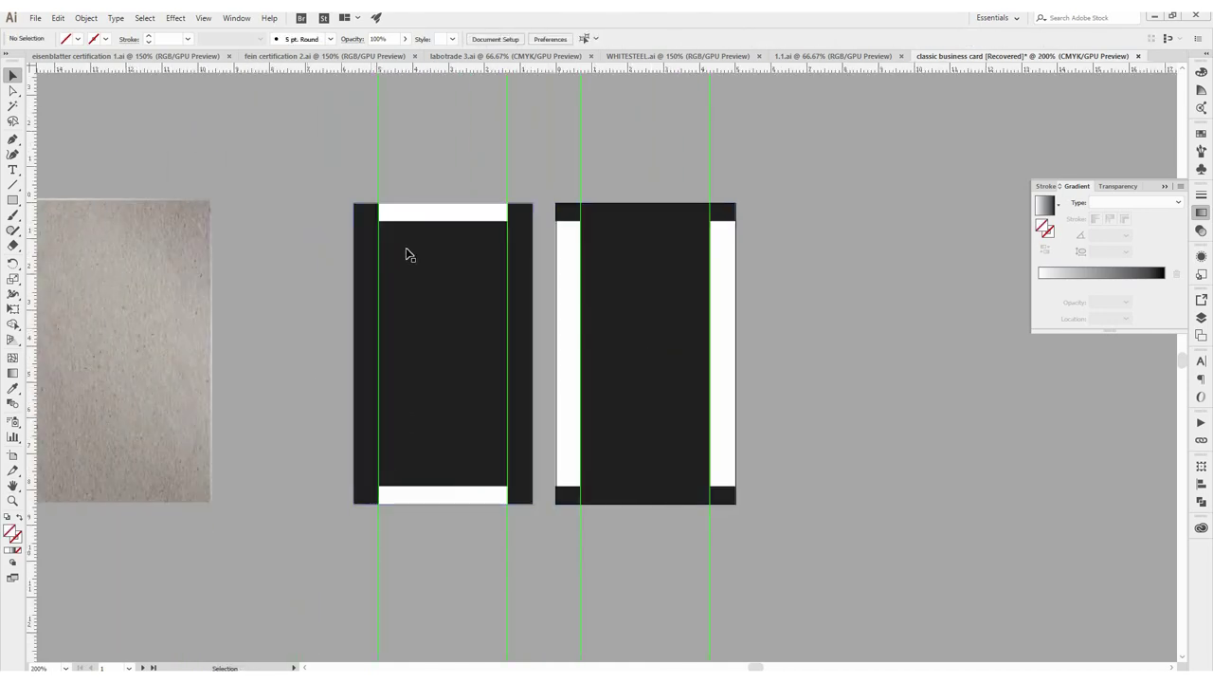
Apply a vertical linear gradient to the front card's top white bar
scroll(402, 257, "up", 2)
key("backslash")
scroll(387, 243, "right", 1)
key("v")
left_click(436, 159)
left_click(1130, 273)
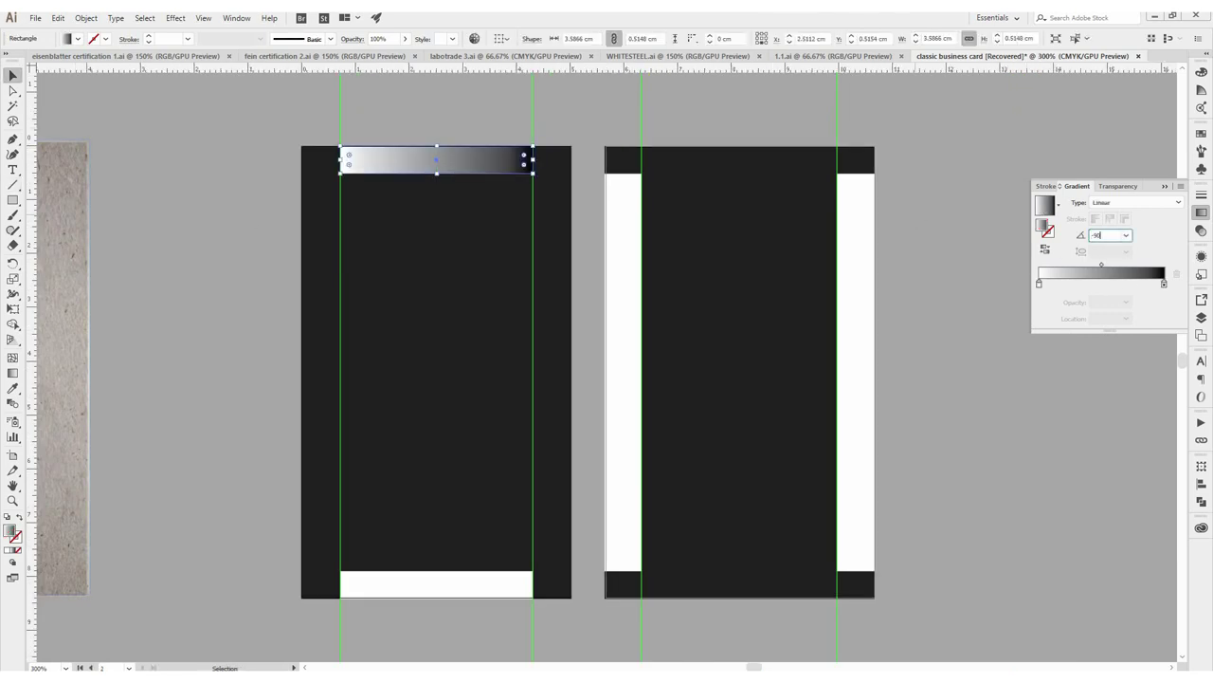
key("Return")
Give the front card's bottom bar and the back card's side bars linear gradients
left_click(436, 584)
key("period")
left_click(623, 370)
key("period")
left_click(855, 370)
key("period")
left_click(218, 250)
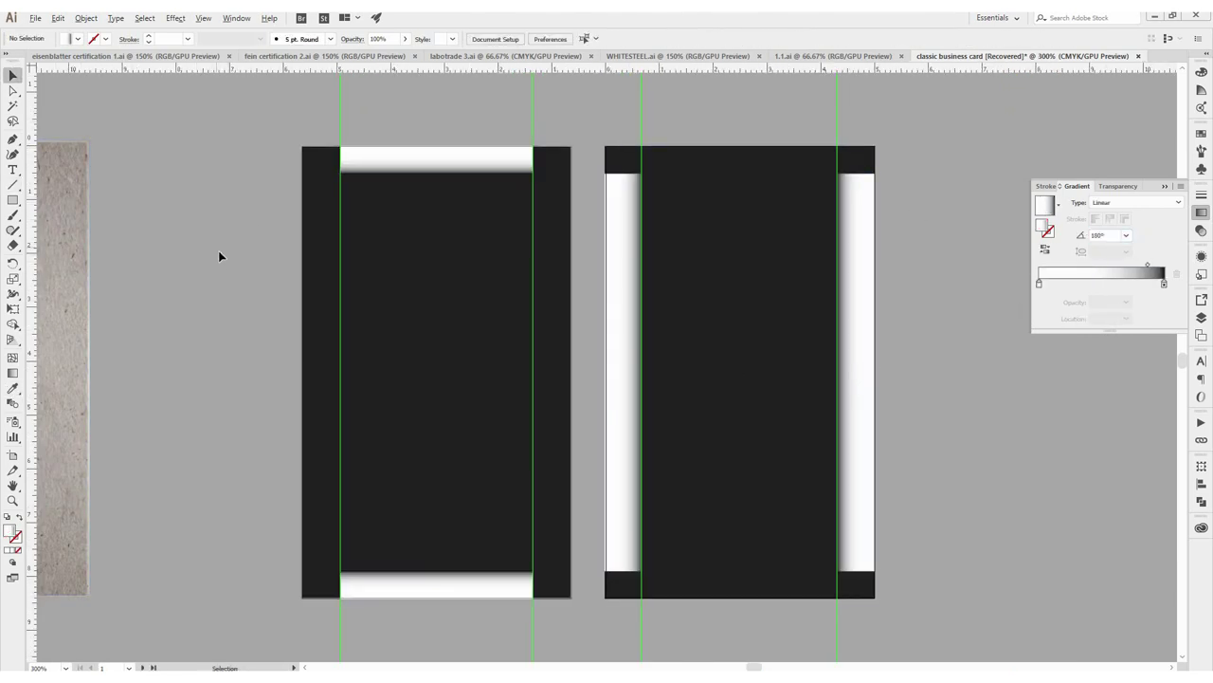
scroll(436, 379, "left", 2)
Move the white gradient stop inward to about 52% on the bars
left_click(487, 569)
left_click_drag(1039, 283, 1103, 284)
left_click(505, 140)
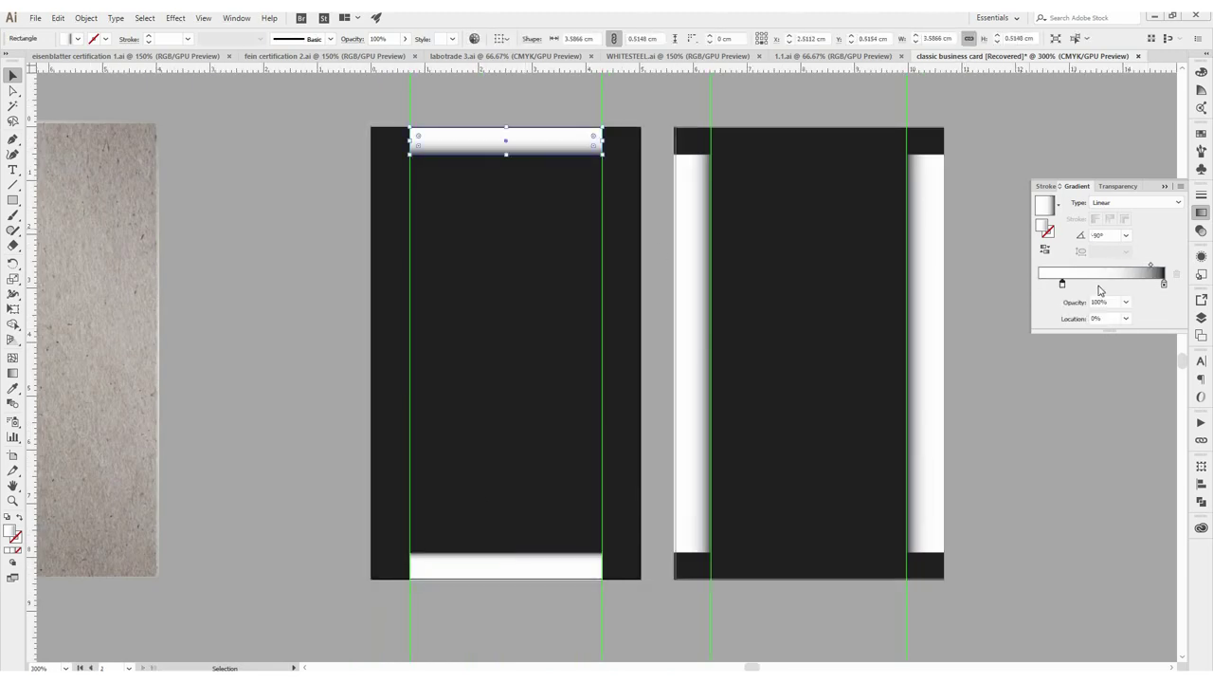
left_click(693, 370)
left_click(925, 370)
Type the 'BBQtv' logo text with 'tv' as superscript
left_click(237, 285)
scroll(424, 276, "up", 1)
left_click(13, 171)
left_click(253, 309)
type("B")
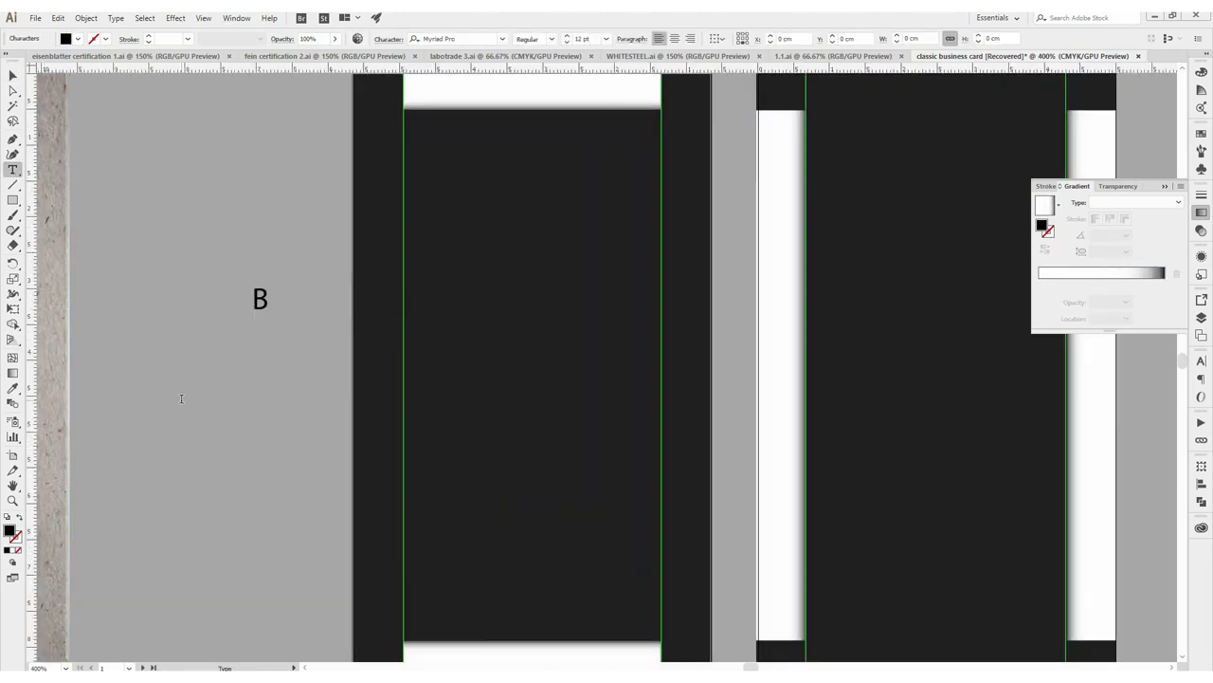
key("shift+Left")
key("shift+Left")
key("ctrl+t")
key("ctrl+shift+equal")
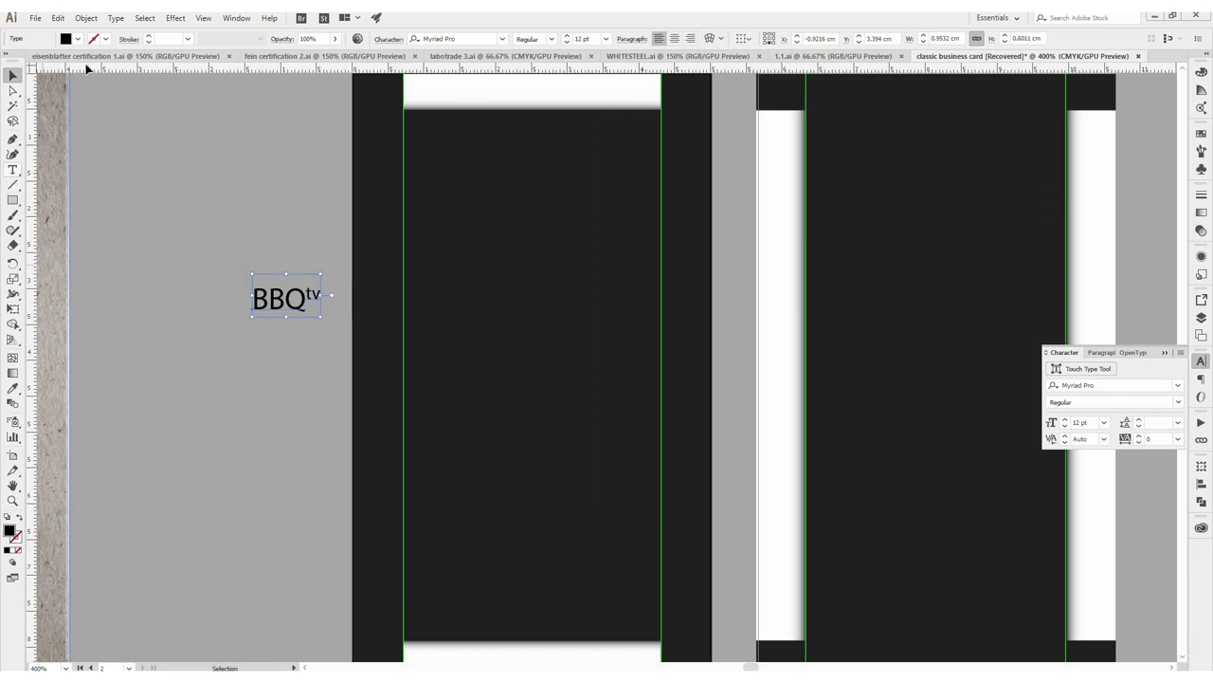
key("Escape")
Make the logo white Arial Bold and place it at the front card's top
left_click(78, 39)
left_click(36, 86)
left_click(392, 43)
type("arial bold")
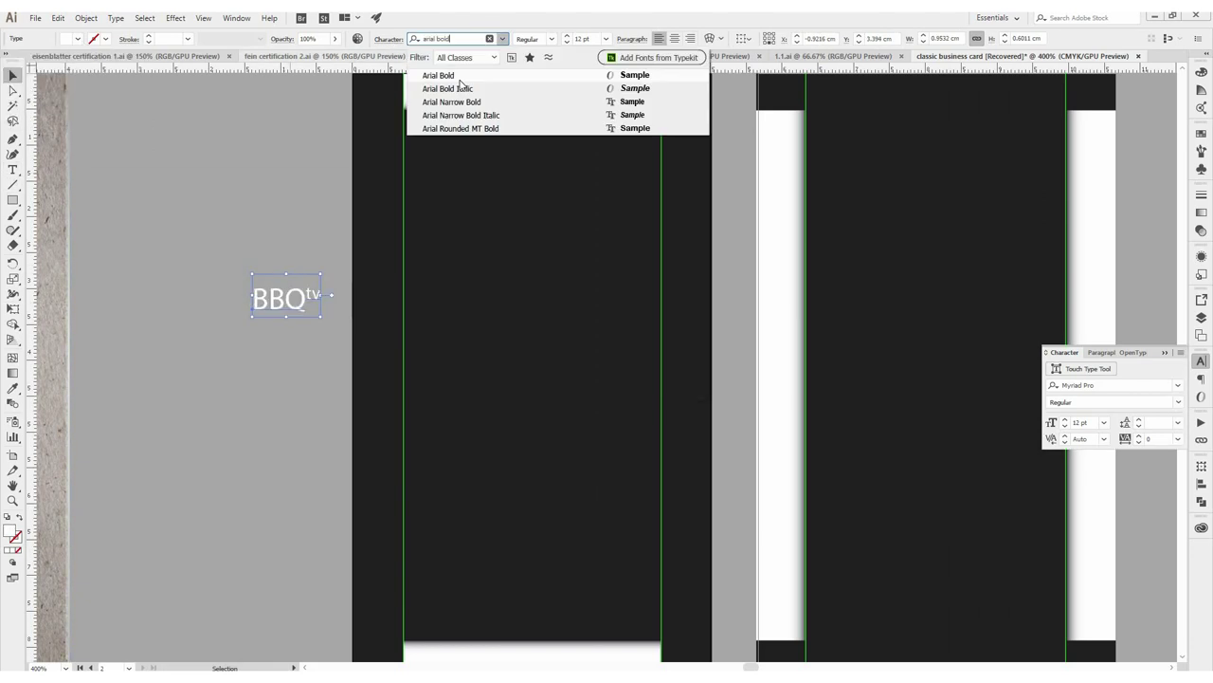
key("Return")
left_click_drag(520, 170, 520, 171)
key("ctrl+minus")
Place an enlarged copy of the logo on the back card, then start a new text line
scroll(607, 341, "right", 2)
left_click_drag(407, 195, 699, 347)
left_click_drag(732, 359, 769, 379)
left_click(632, 569)
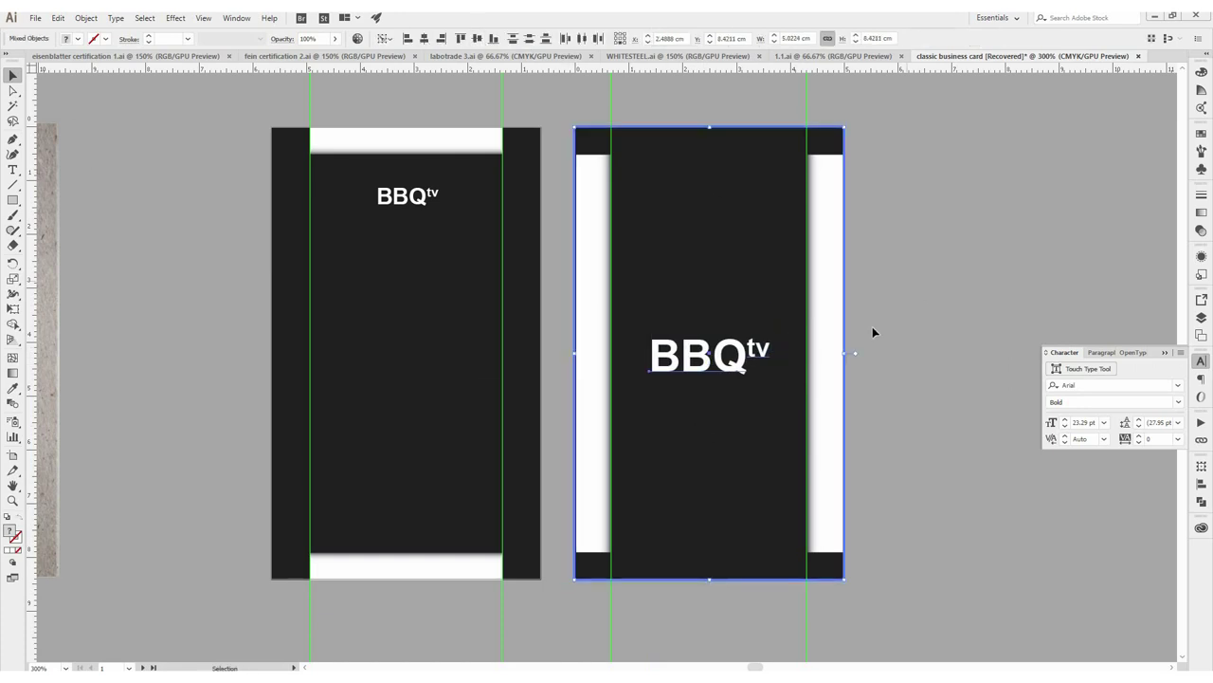
left_click(872, 333)
key("ctrl+plus")
scroll(469, 184, "left", 3)
left_click(11, 171)
left_click(409, 254)
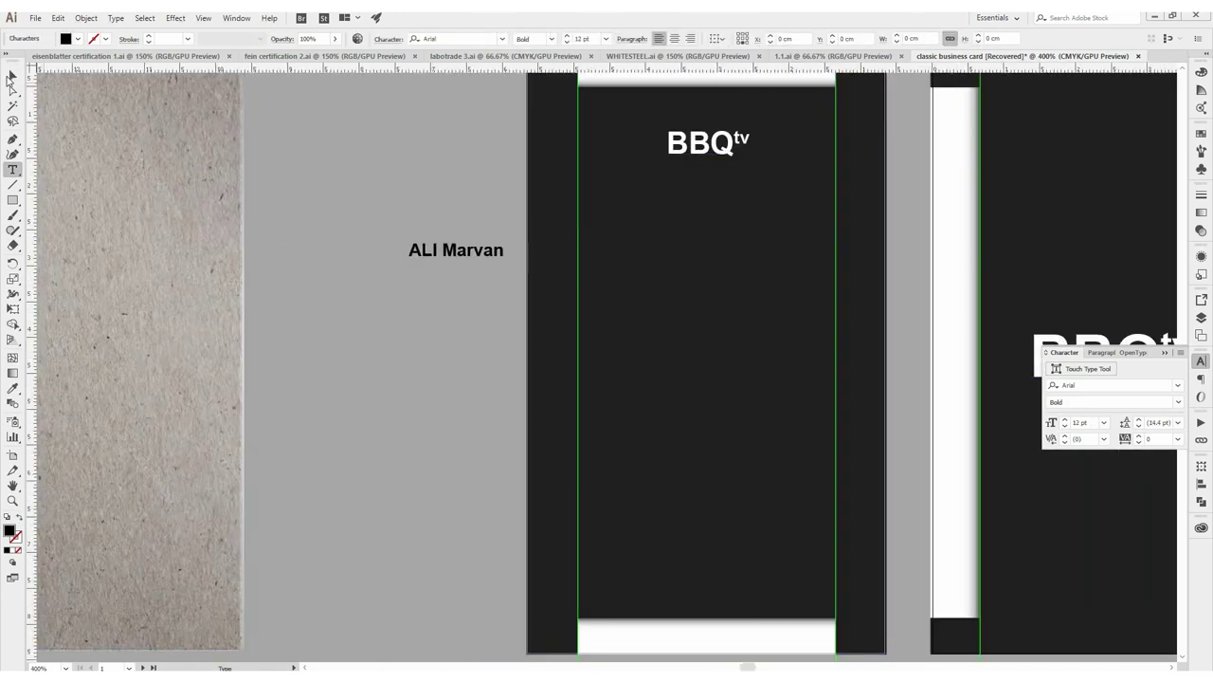
Type the person's name and move it onto the front card below the logo
left_click(11, 76)
left_click_drag(455, 249, 634, 217)
Draw a vertical line down the front card's left side with a gradient stroke
key("backslash")
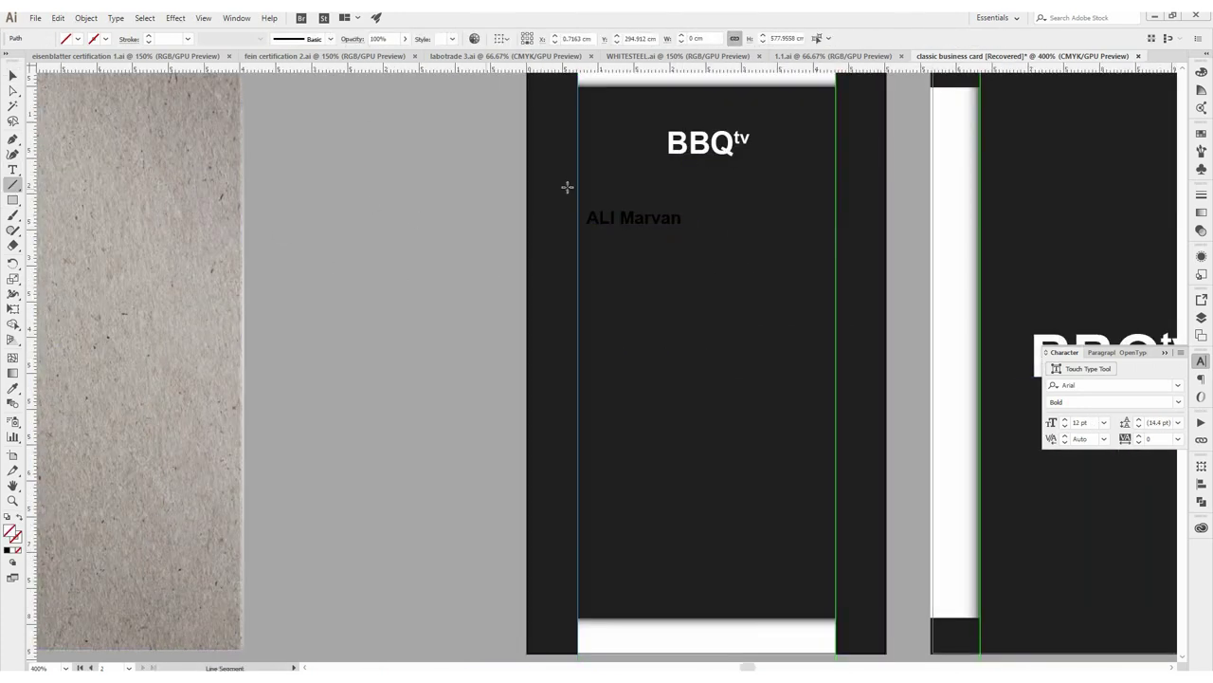
left_click_drag(577, 144, 578, 567)
key("v")
left_click(1203, 212)
left_click(1100, 285)
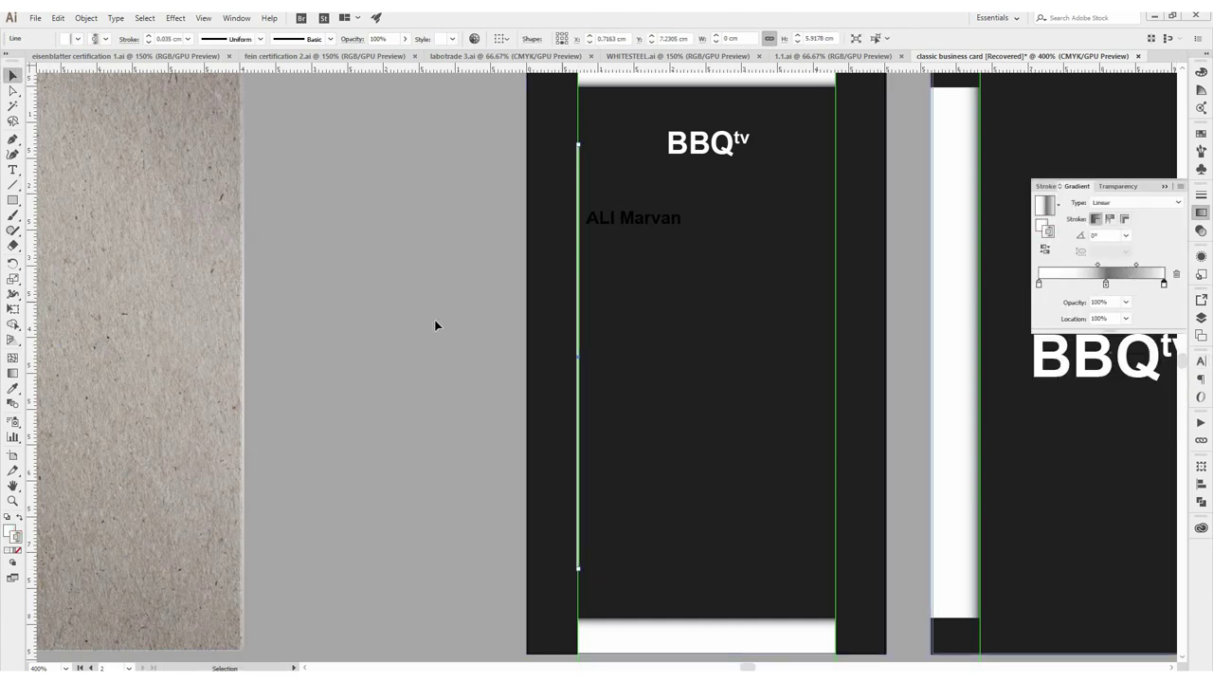
Set the line's gradient to 90°, lighten a stop and move the middle stop to about 60%
key("ctrl+plus")
key("ctrl+plus")
key("ctrl+plus")
key("slash")
type("90")
key("Return")
key("ctrl+minus")
key("ctrl+minus")
key("ctrl+minus")
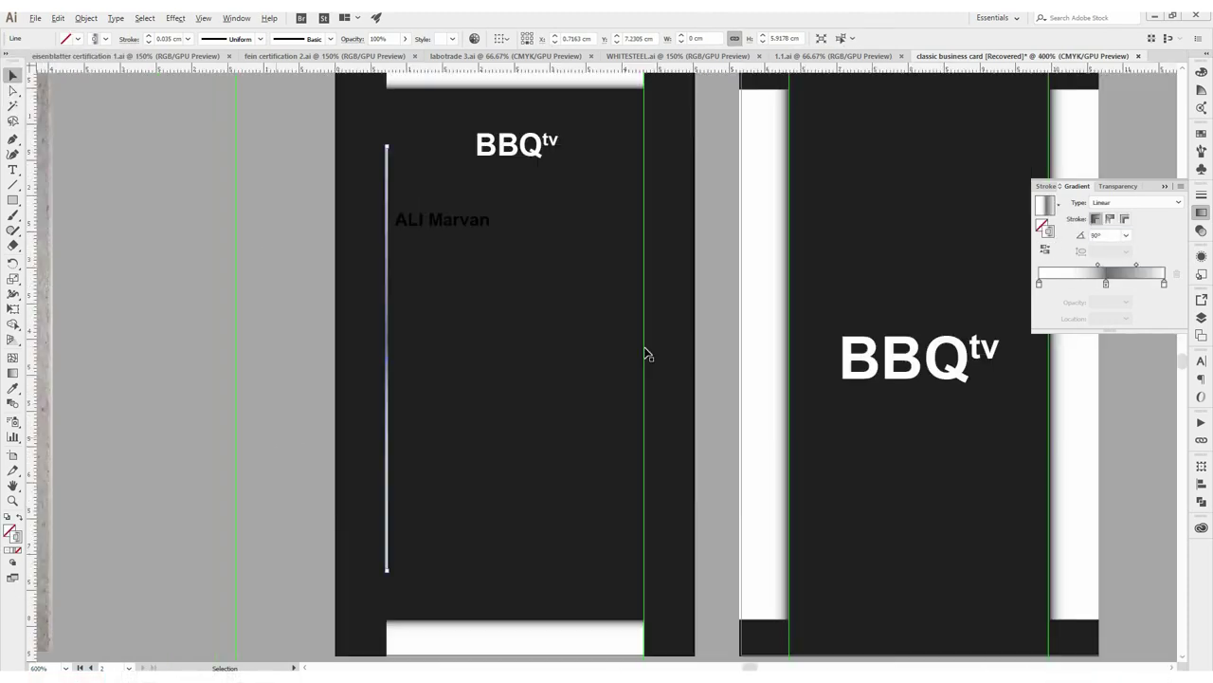
double_click(1097, 283)
left_click_drag(1090, 346, 1123, 346)
left_click_drag(1097, 282, 1121, 283)
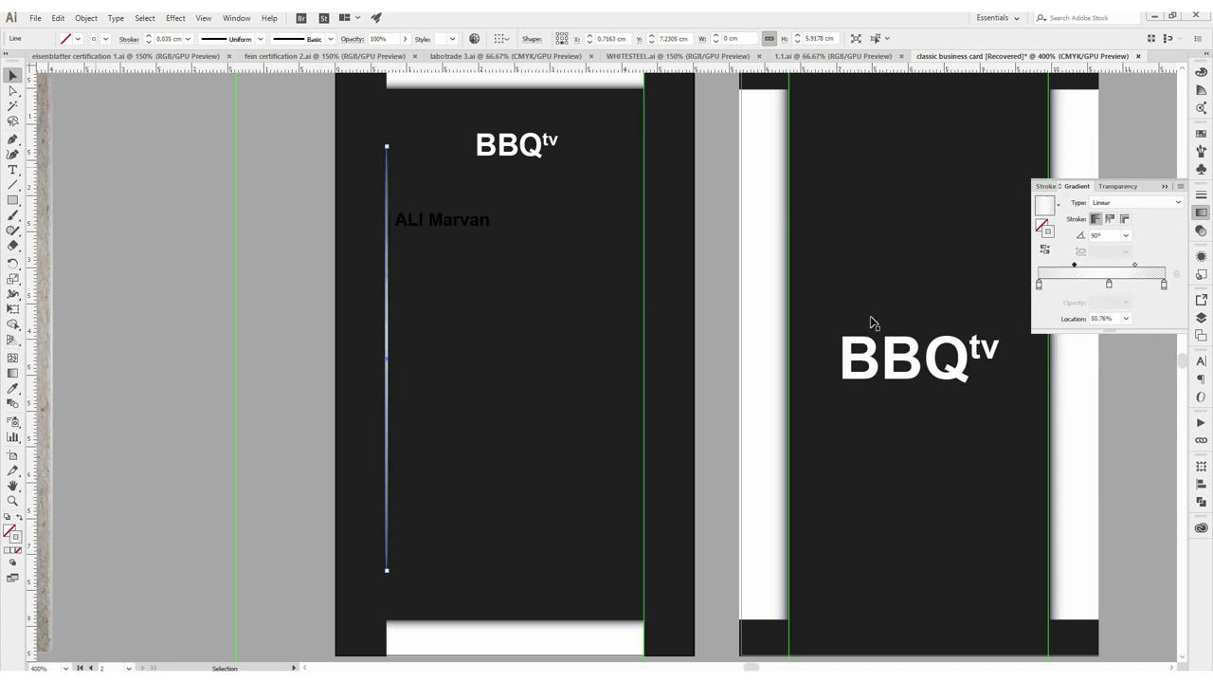
Copy the line onto the back card, rotate it horizontal and duplicate it to the top
left_click_drag(392, 373, 813, 366)
left_click_drag(812, 574, 679, 360)
left_click_drag(824, 360, 817, 94)
left_click(222, 357)
scroll(623, 556, "down", 2)
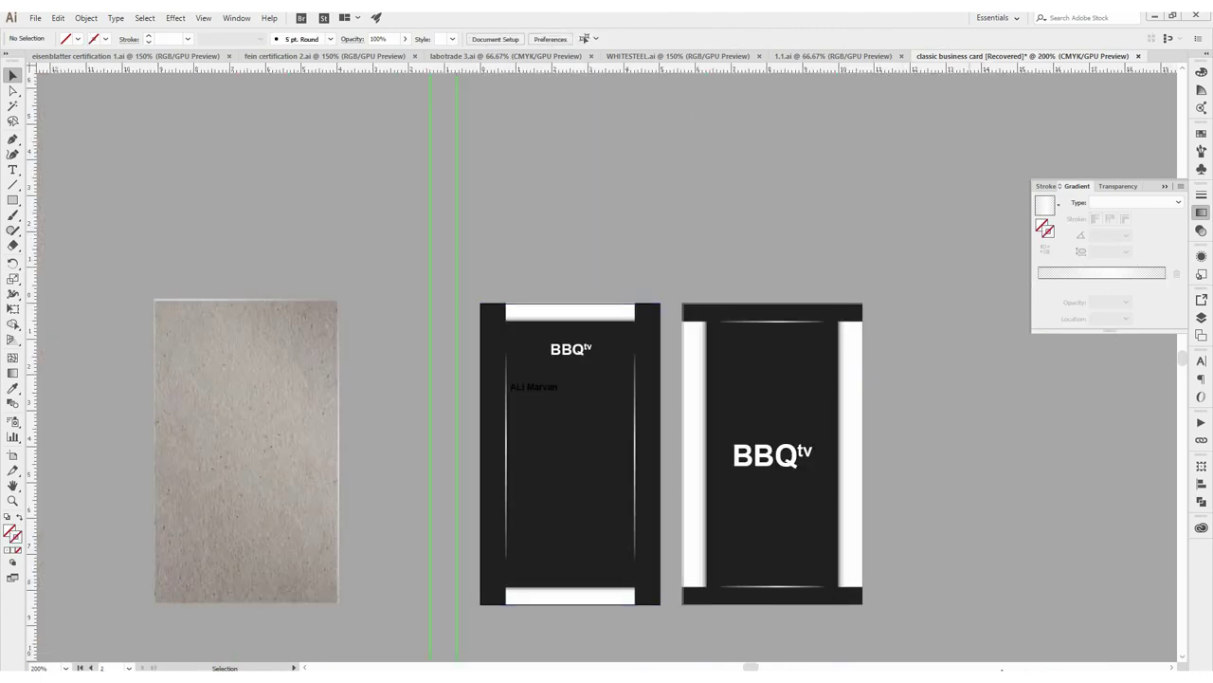
Make the name white, enlarge it, and enlarge the front card's logo
scroll(540, 371, "up", 2)
scroll(540, 371, "down", 2)
left_click(522, 330)
left_click(75, 38)
left_click(35, 86)
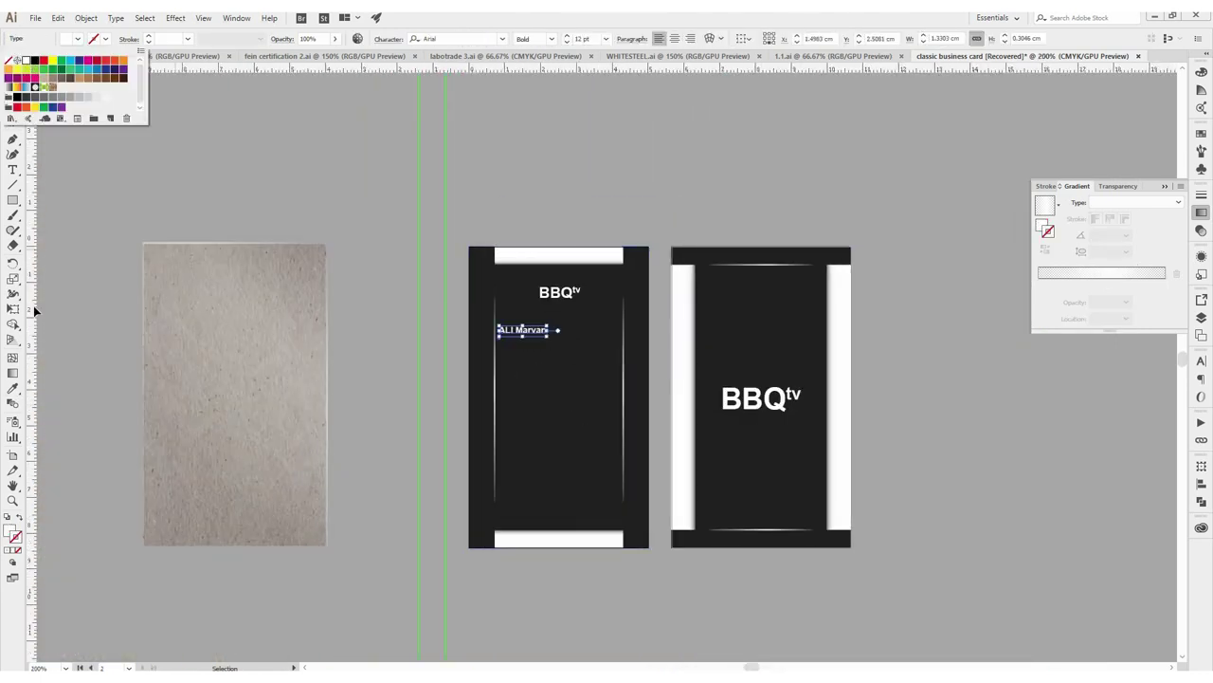
scroll(528, 372, "up", 2)
left_click_drag(568, 301, 635, 305)
left_click(588, 213)
left_click_drag(673, 190, 690, 193)
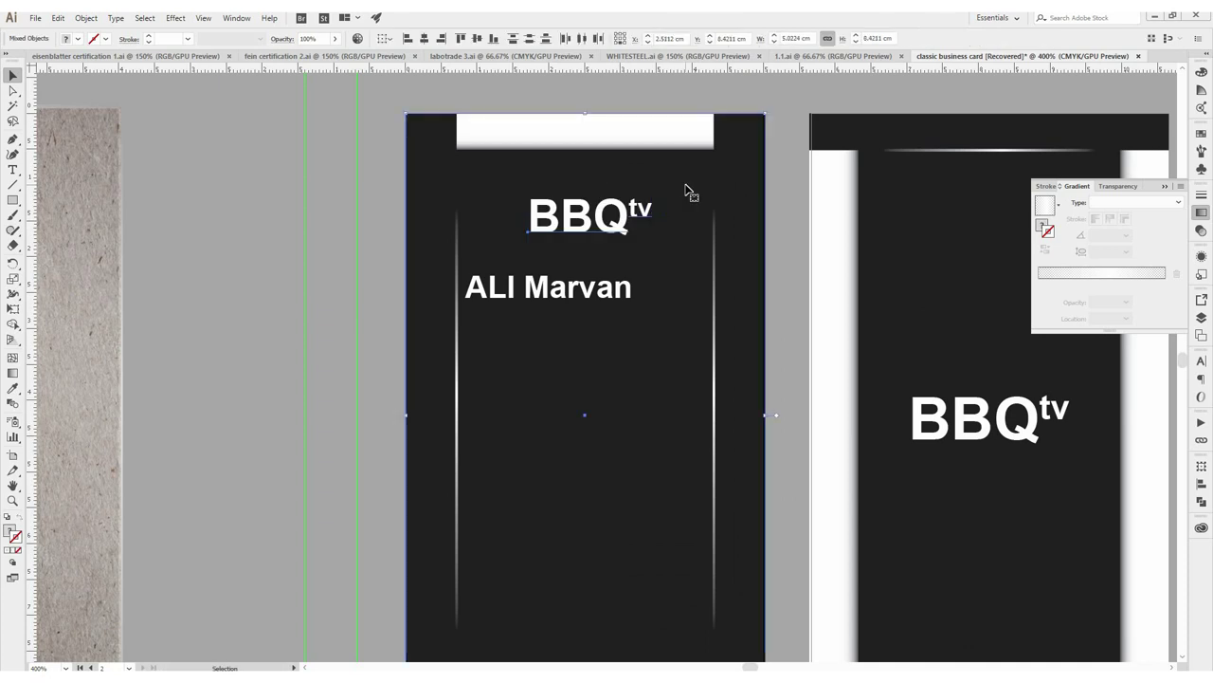
Duplicate the name below itself, retype it as 'Graphic Designer' and shrink its font size
left_click_drag(488, 306, 617, 330)
key("t")
key("ctrl+shift+comma")
type("Graphic Design")
key("ctrl+a")
key("ctrl+shift+comma")
key("Escape")
double_click(631, 306)
type("er")
key("Escape")
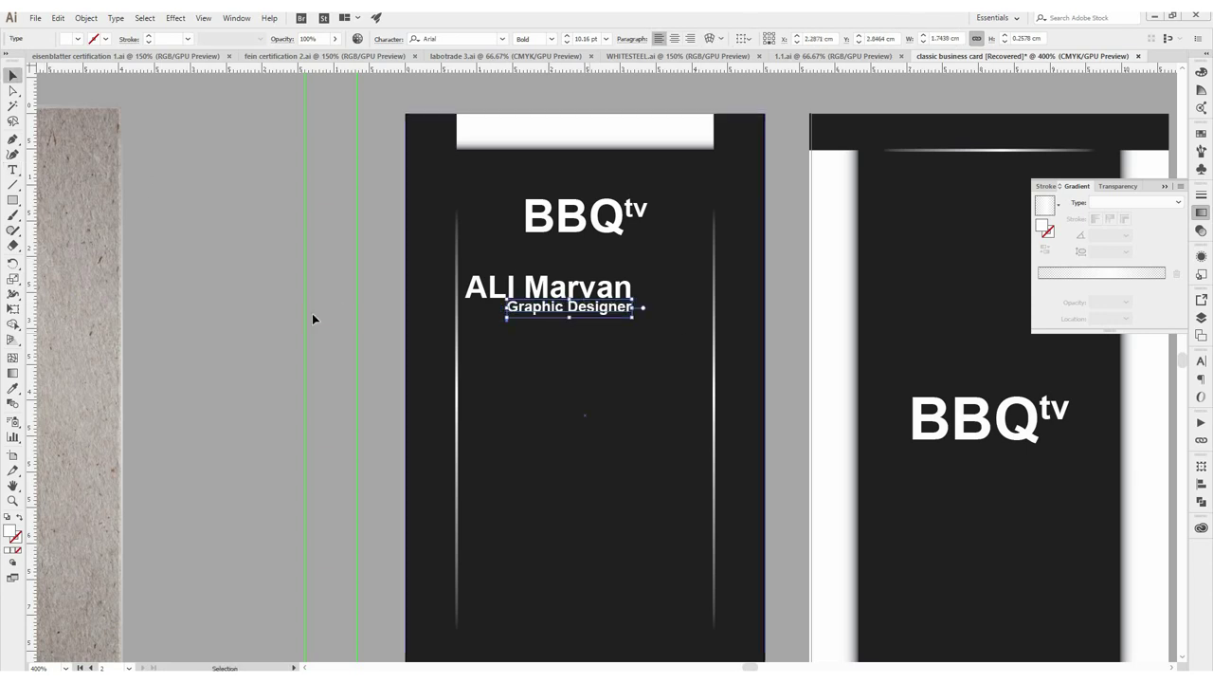
left_click_drag(590, 428, 495, 400)
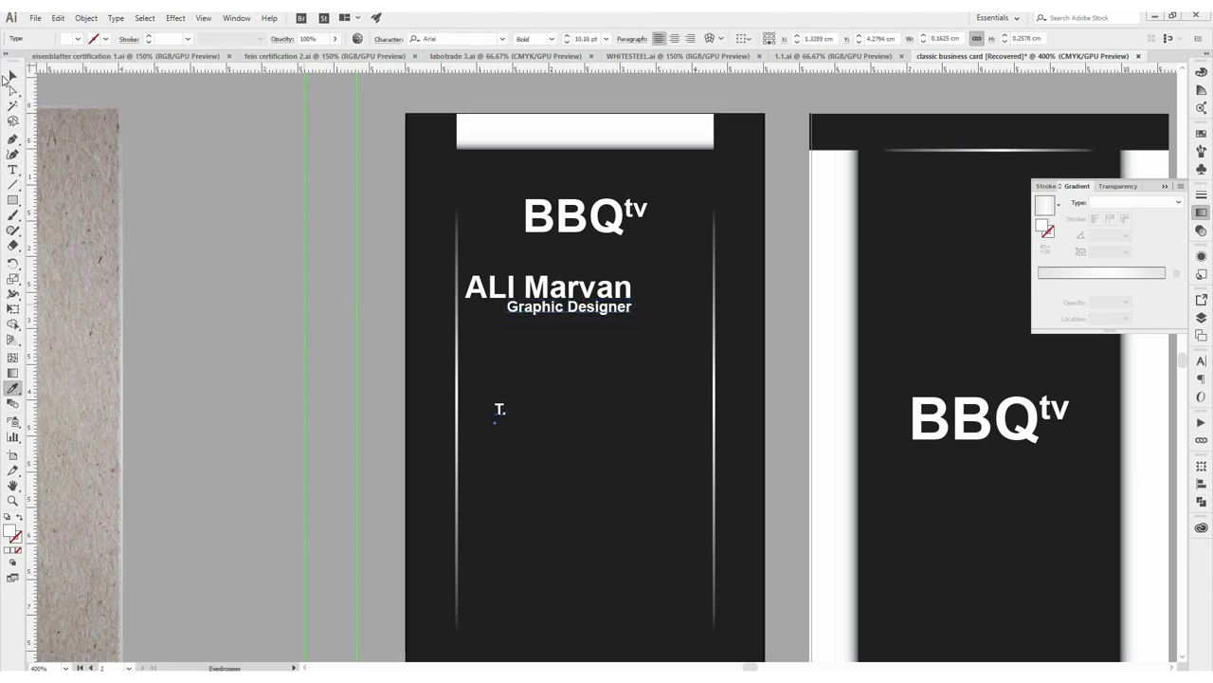
Copy the 'T.' label downward and change the copies to M, E and A labels
left_click(8, 77)
key("ctrl+plus")
left_click_drag(443, 385, 441, 386)
left_click_drag(442, 386, 432, 447)
double_click(439, 366)
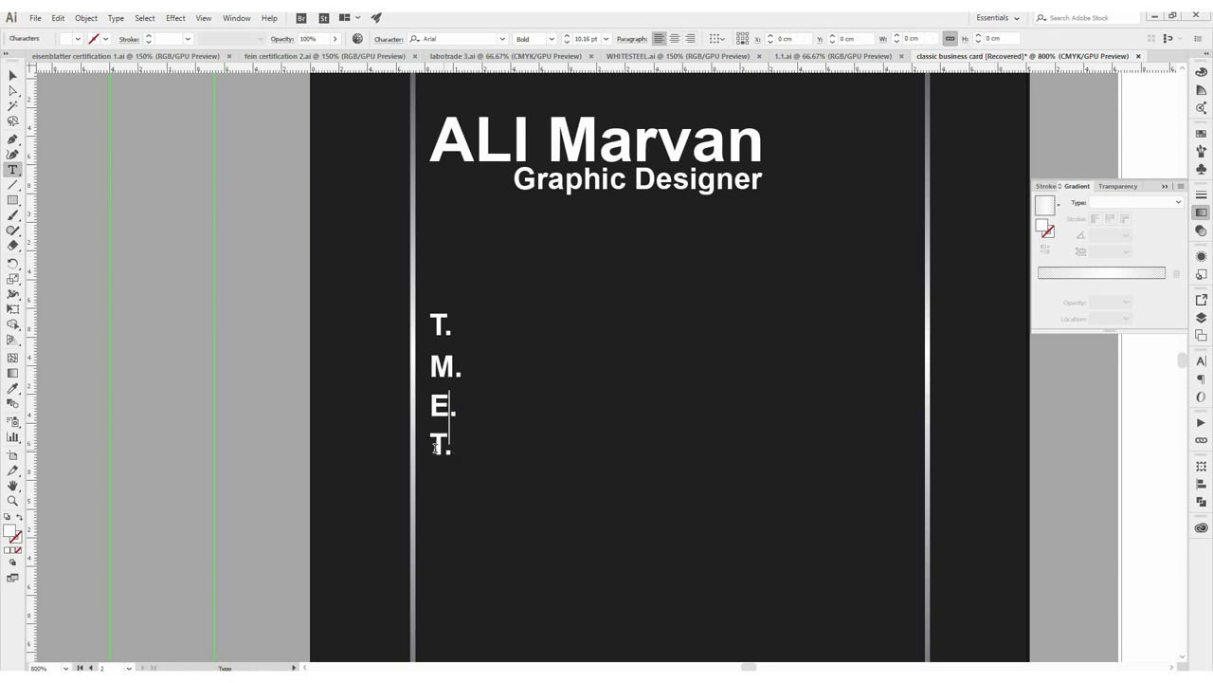
key("t")
Duplicate the label column, type the phone, mobile, e-mail and address details, and tighten the address leading
left_click_drag(442, 320, 516, 331)
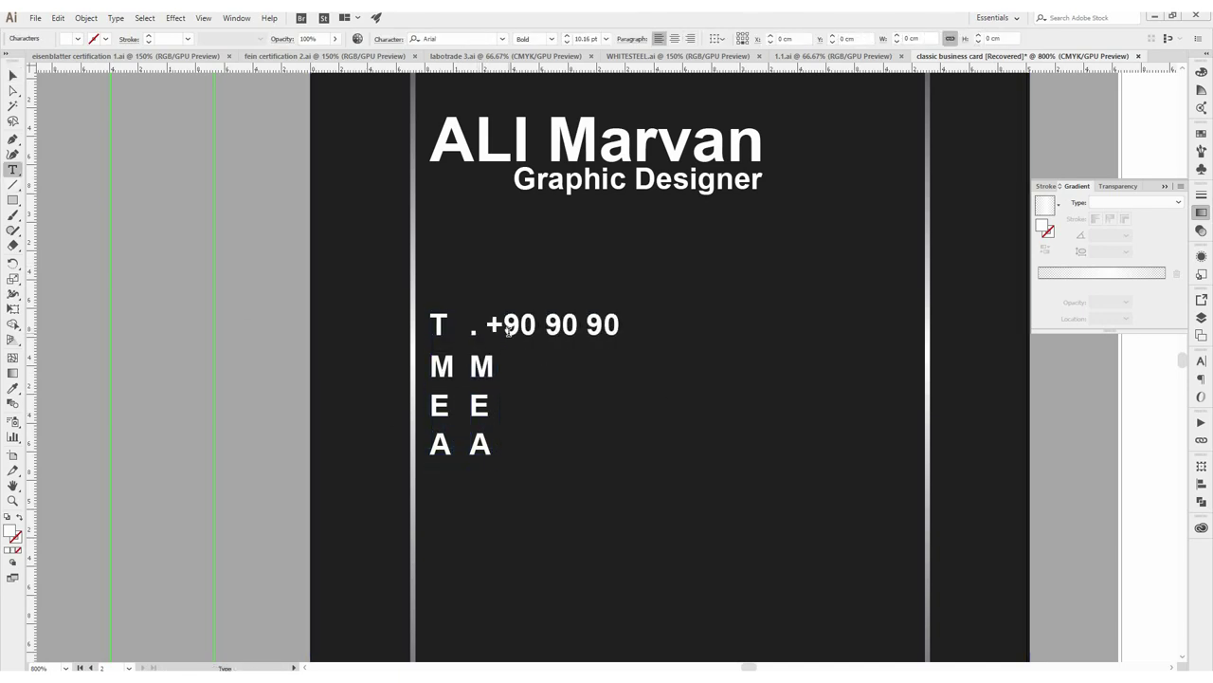
double_click(483, 366)
type(". +90 10 10 10 10")
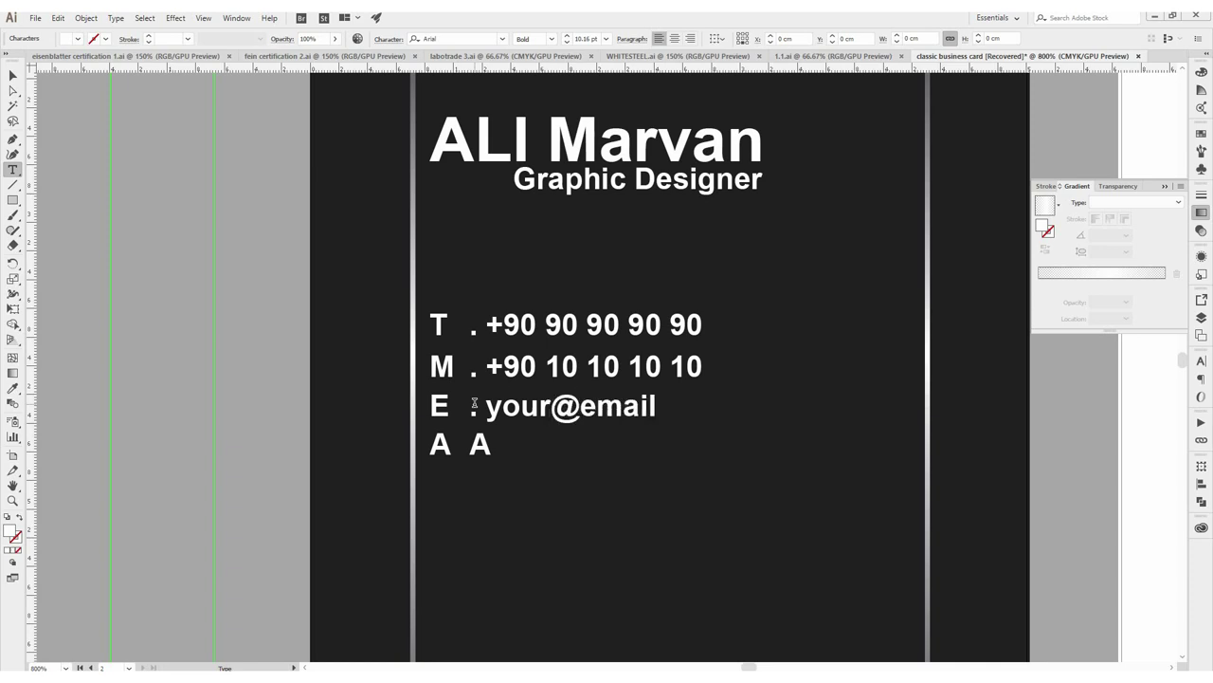
double_click(490, 448)
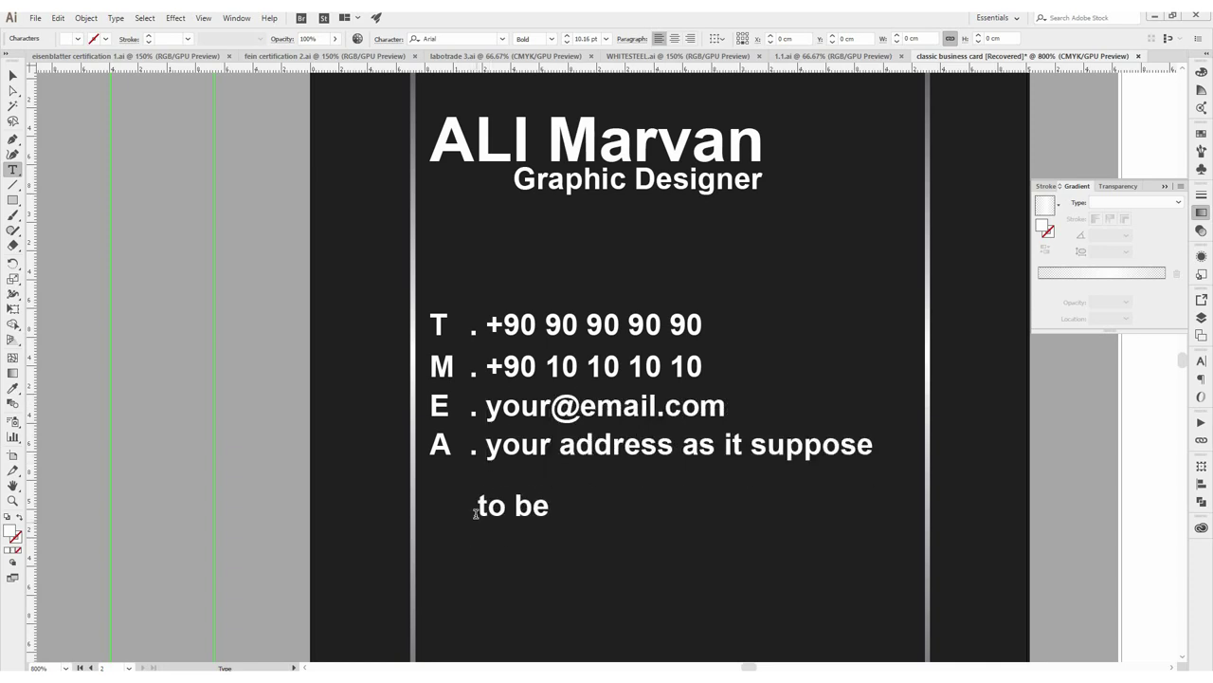
key("ctrl+a")
key("ctrl+t")
key("alt+Up")
left_click(549, 507)
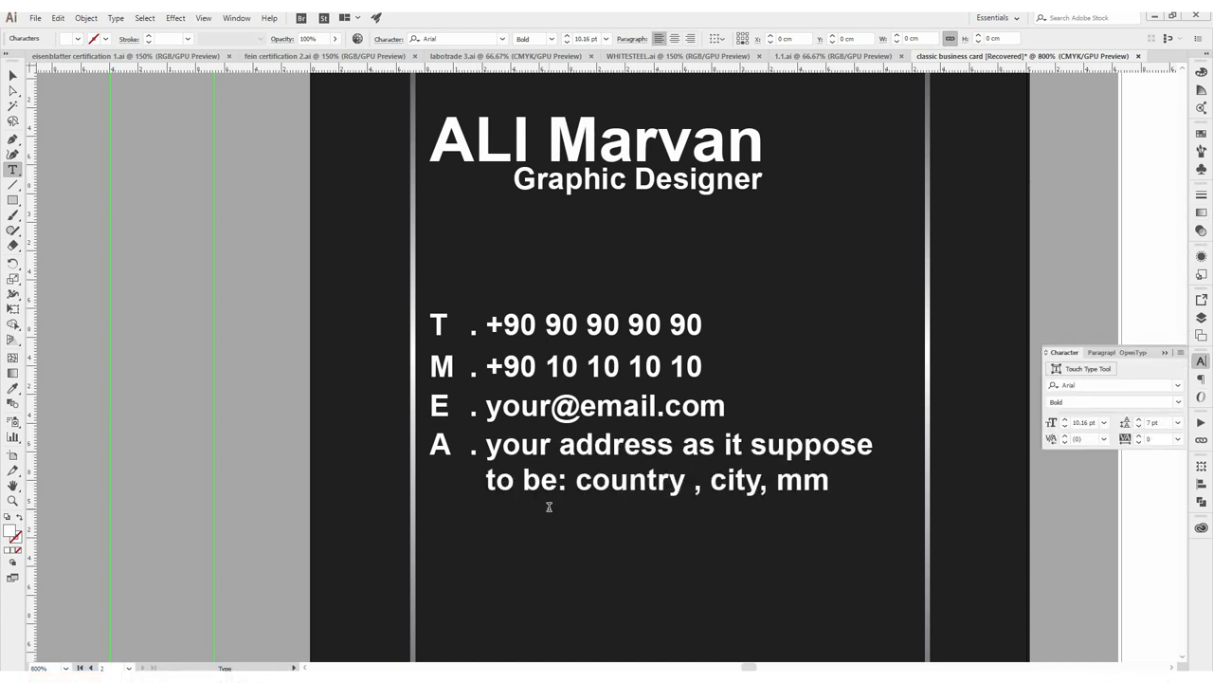
type(".6")
key("ctrl+minus")
key("ctrl+minus")
key("ctrl+minus")
Raise Tracking to 58 on the front card's T and M phone-number lines
key("shift+Home")
key("ctrl+minus")
key("ctrl+plus")
key("ctrl+plus")
key("ctrl+plus")
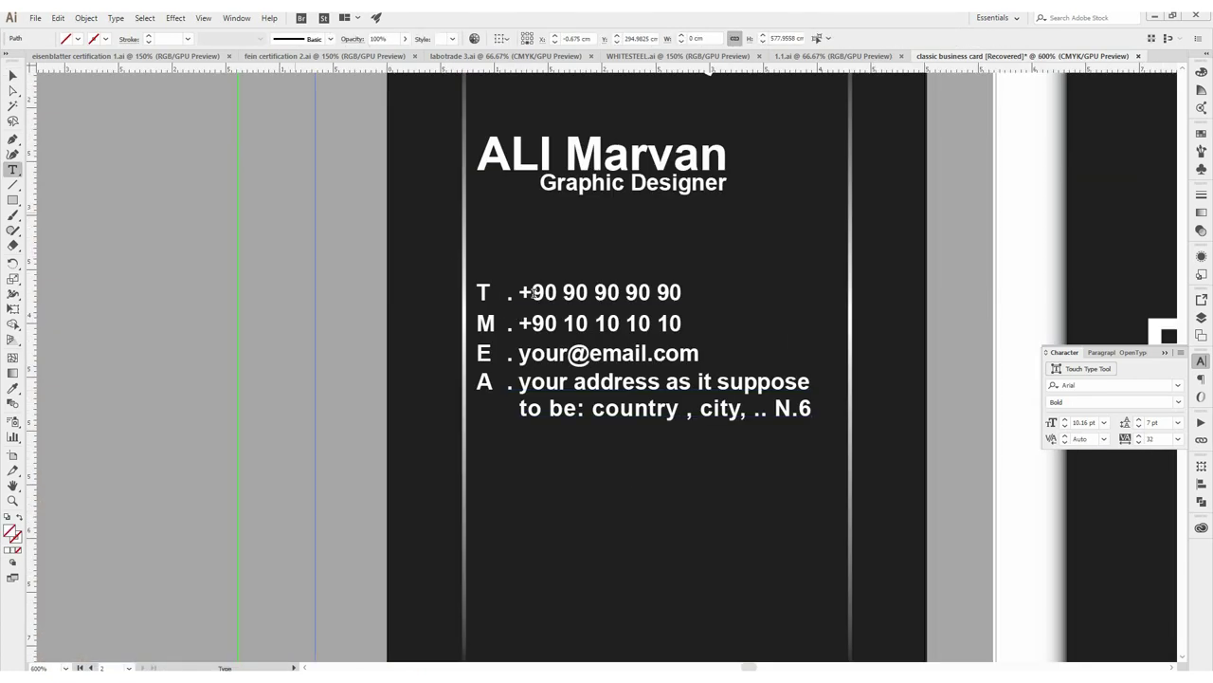
left_click_drag(518, 292, 681, 323)
left_click(1138, 437)
left_click(1139, 437)
key("Escape")
key("ctrl+shift+a")
scroll(695, 340, "up", 3)
left_click_drag(695, 339, 147, 339)
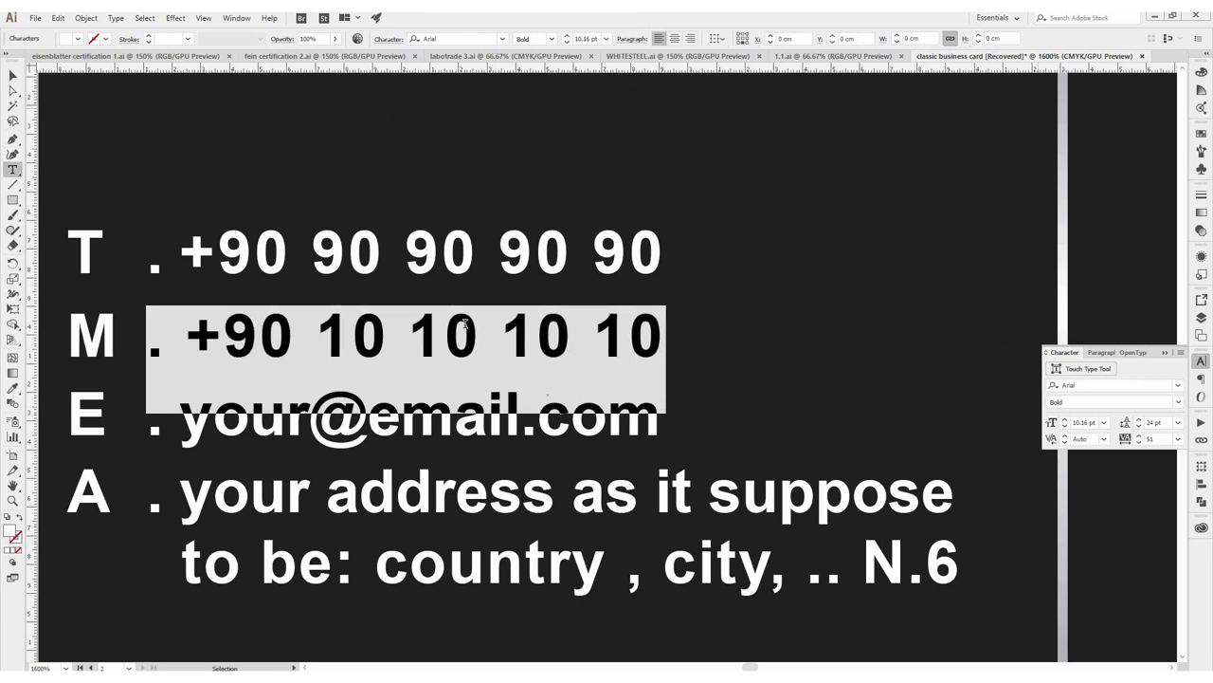
key("Escape")
scroll(322, 326, "down", 7)
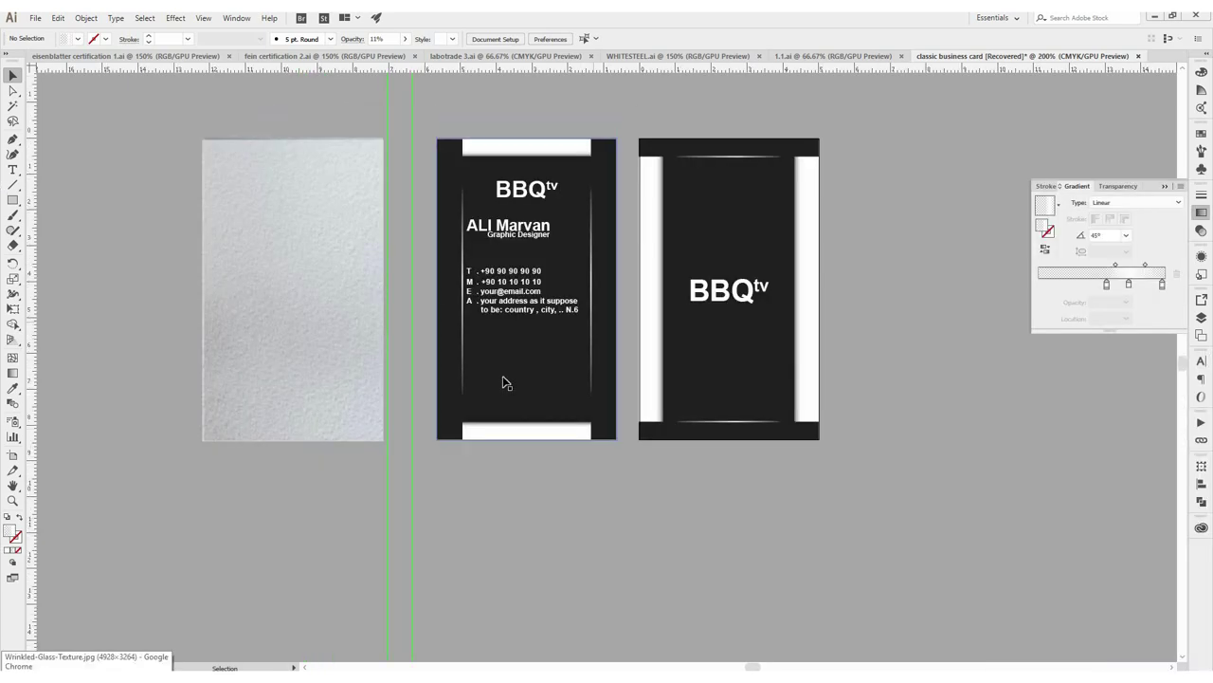
Try clipping a glass-texture copy into the back card, then undo those changes
scroll(503, 382, "up", 2)
scroll(483, 384, "down", 1)
left_click_drag(325, 460, 717, 356)
key("ctrl+7")
left_click(104, 37)
left_click(255, 249)
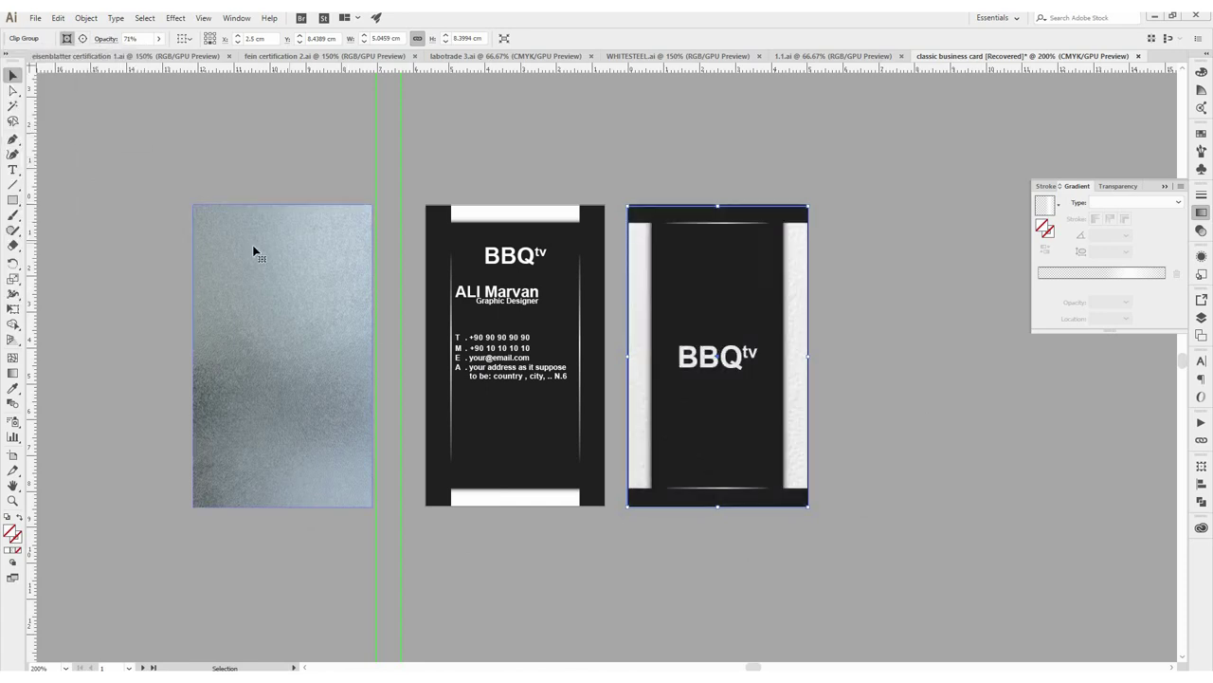
key("Delete")
left_click_drag(792, 403, 826, 409)
key("ctrl+z")
key("ctrl+z")
left_click_drag(254, 483, 320, 482)
scroll(513, 316, "left", 1)
key("ctrl+z")
key("ctrl+z")
key("ctrl+z")
key("ctrl+z")
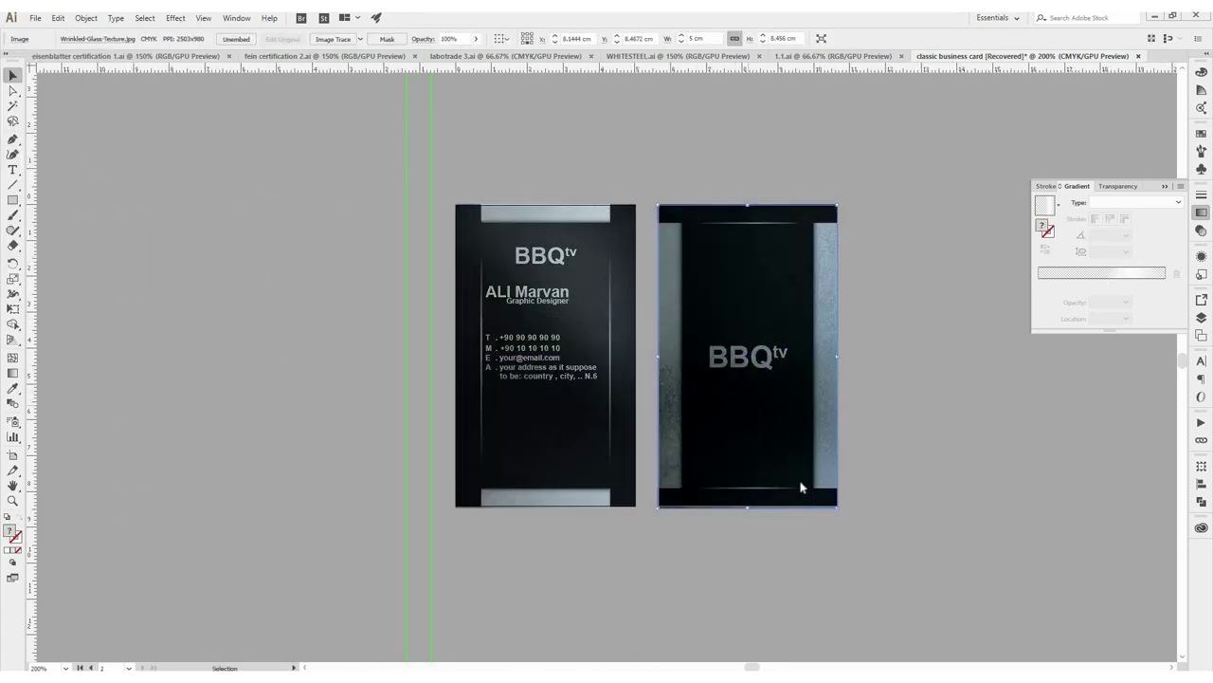
key("ctrl+z")
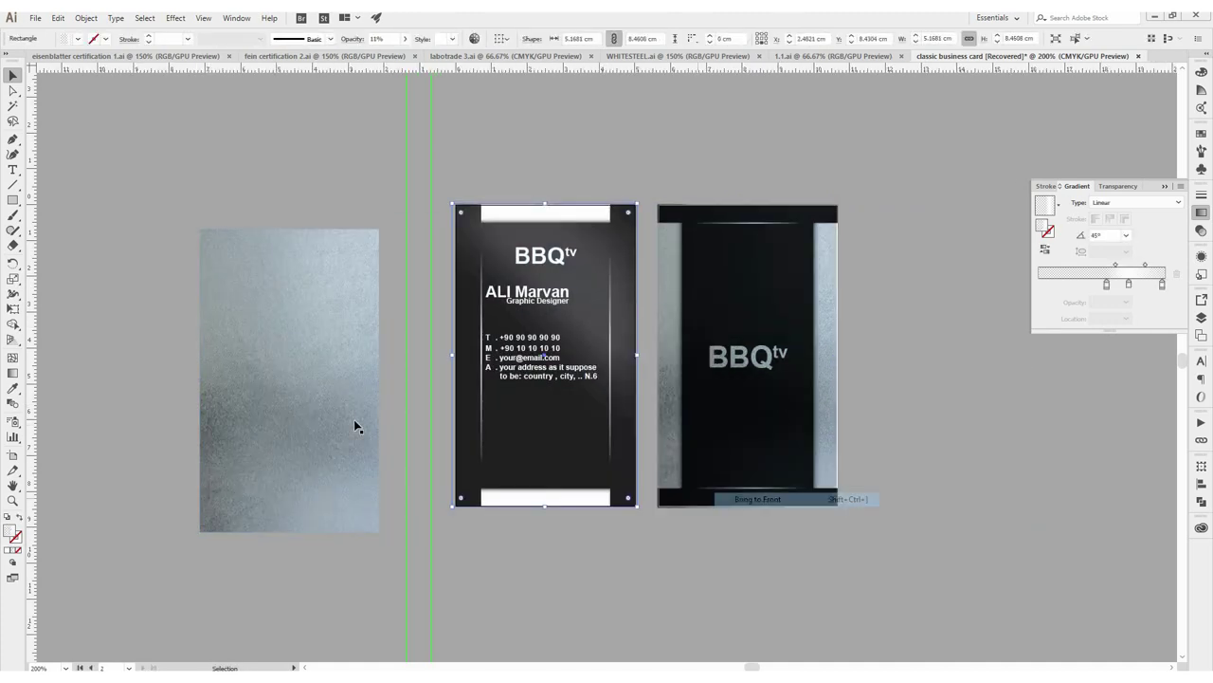
Cancel the card duplicate and change the glass texture's stacking order
left_click_drag(553, 395, 794, 300)
key("Escape")
scroll(583, 366, "up", 4)
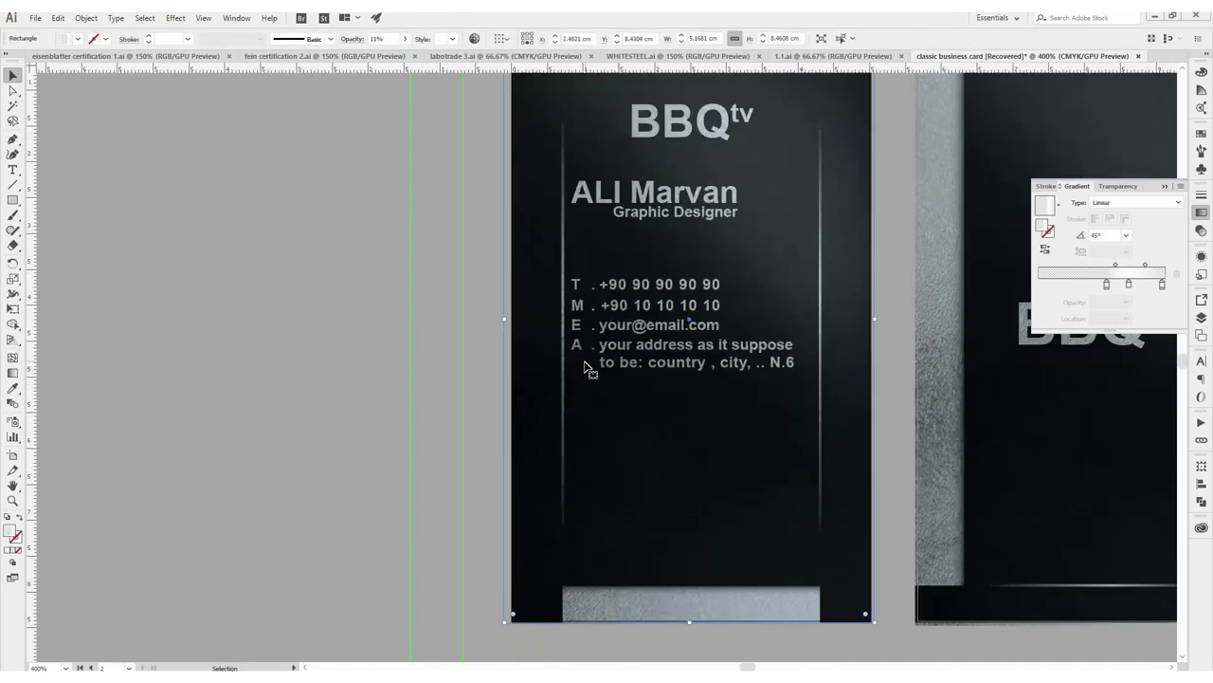
scroll(691, 295, "down", 2)
scroll(507, 273, "down", 1)
key("ctrl+z")
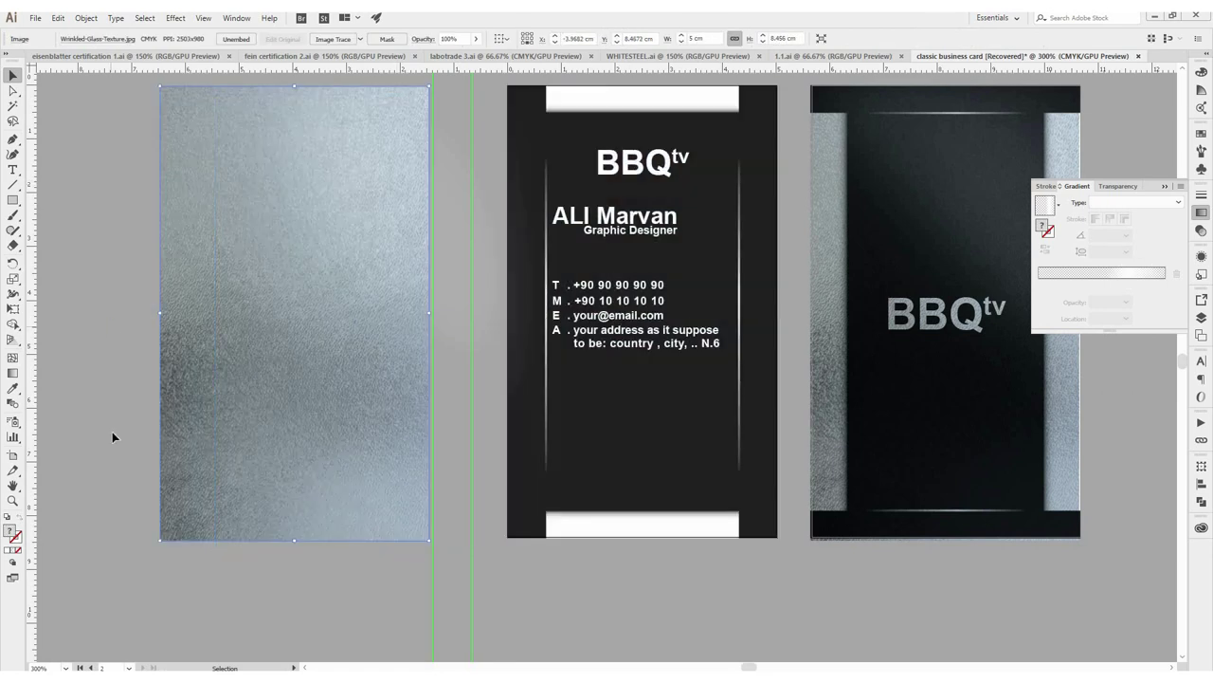
right_click(308, 206)
left_click(470, 368)
scroll(857, 419, "up", 3)
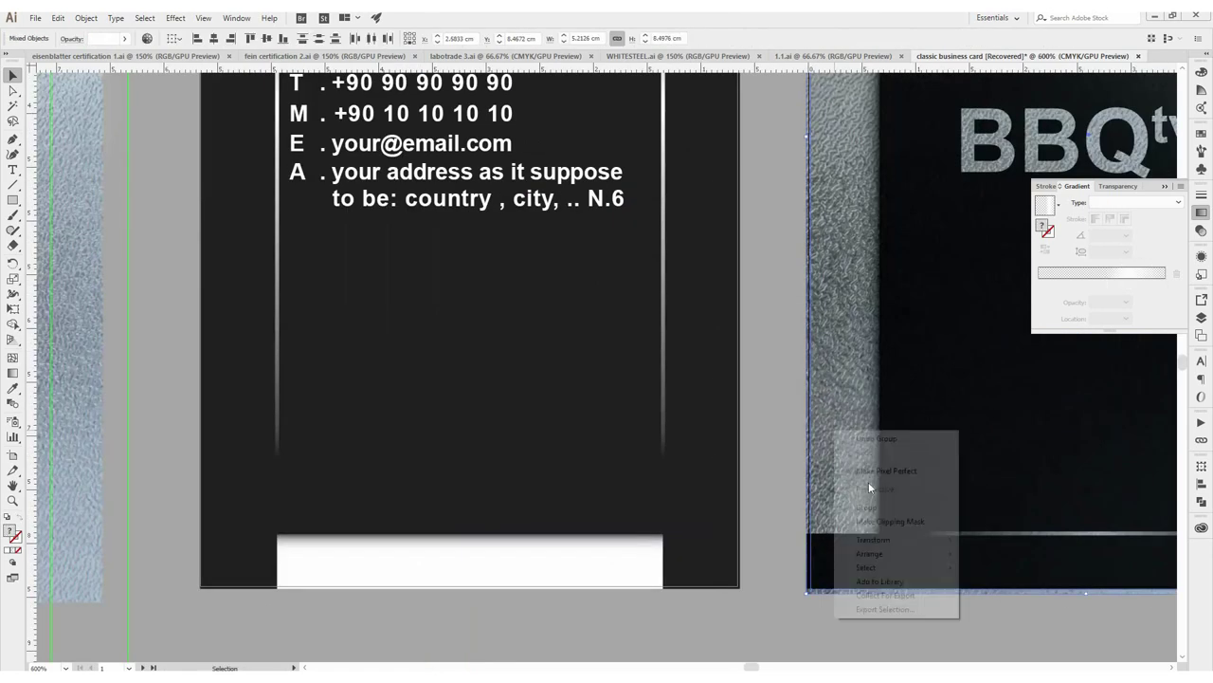
scroll(857, 419, "down", 6)
scroll(608, 414, "up", 4)
scroll(609, 414, "up", 3)
Move the contact block, name and job title, and BBQtv logo lower on the front card
left_click(607, 389)
left_click_drag(607, 388, 607, 527)
left_click_drag(581, 222, 588, 358)
left_click_drag(628, 177, 571, 235)
scroll(487, 282, "down", 4)
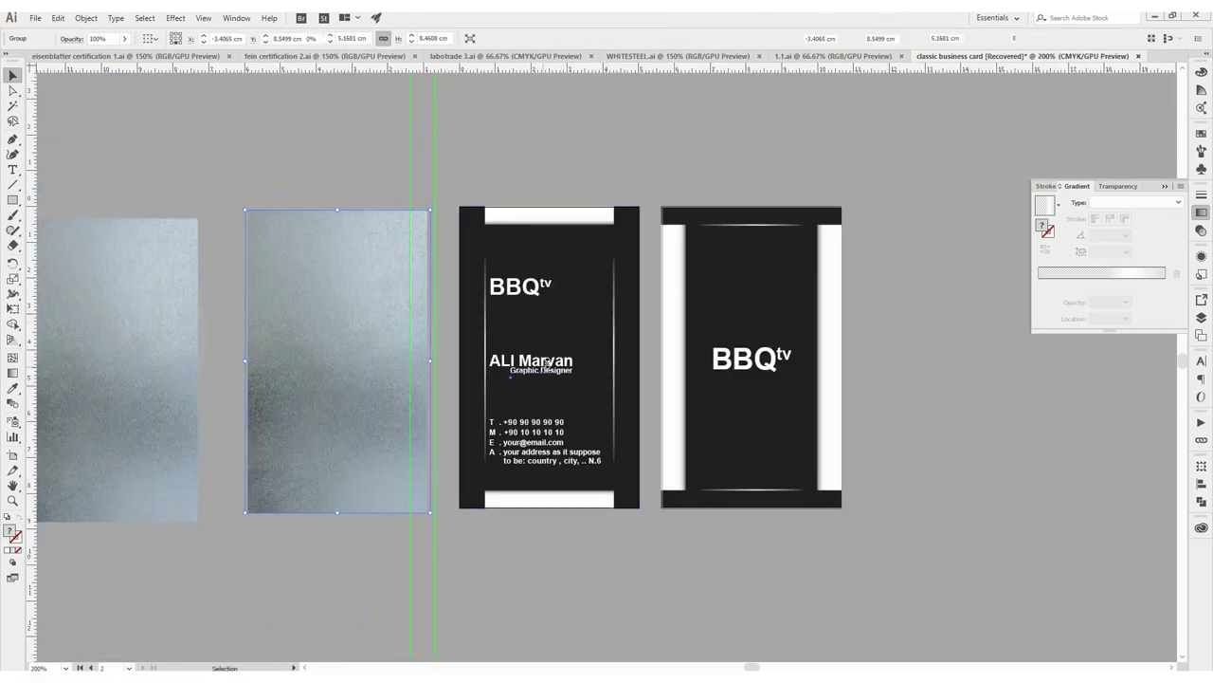
Centre the logo and name group on the front card
left_click_drag(441, 379, 593, 146)
left_click_drag(538, 298, 593, 300)
scroll(571, 379, "up", 3)
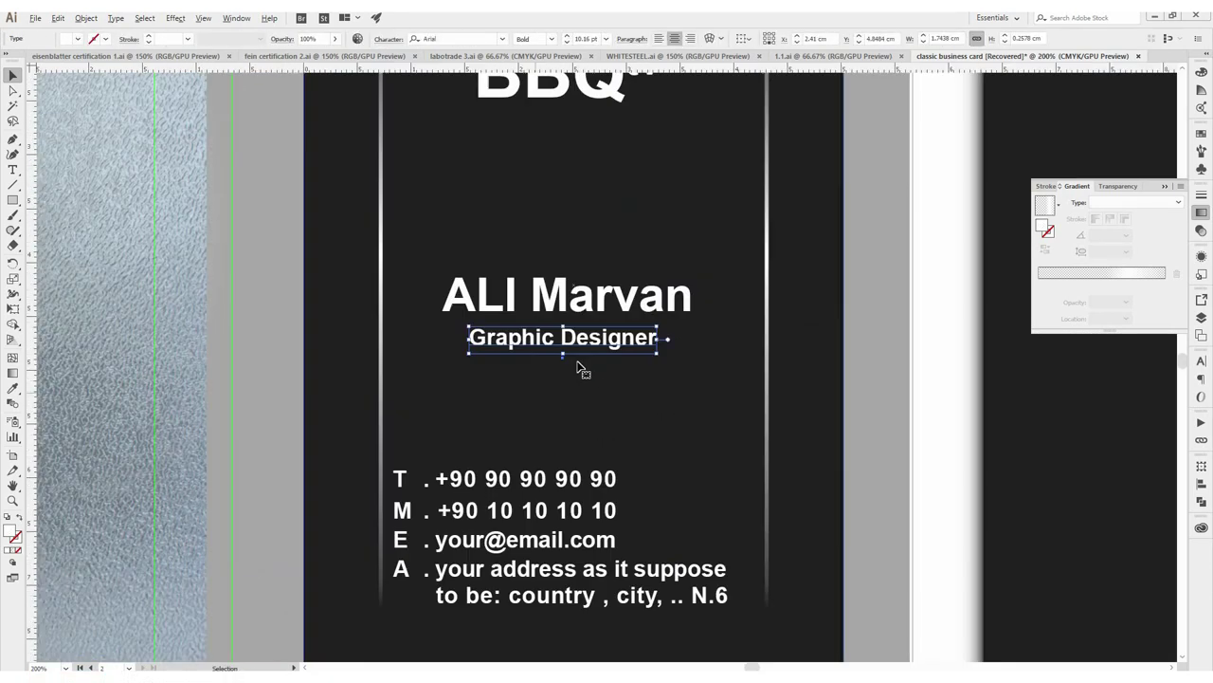
left_click(529, 517)
scroll(529, 517, "down", 2)
Turn the Graphic Designer text into a 'Youtube Channel' tagline under the back BBQtv logo
left_click(171, 368)
left_click(585, 356)
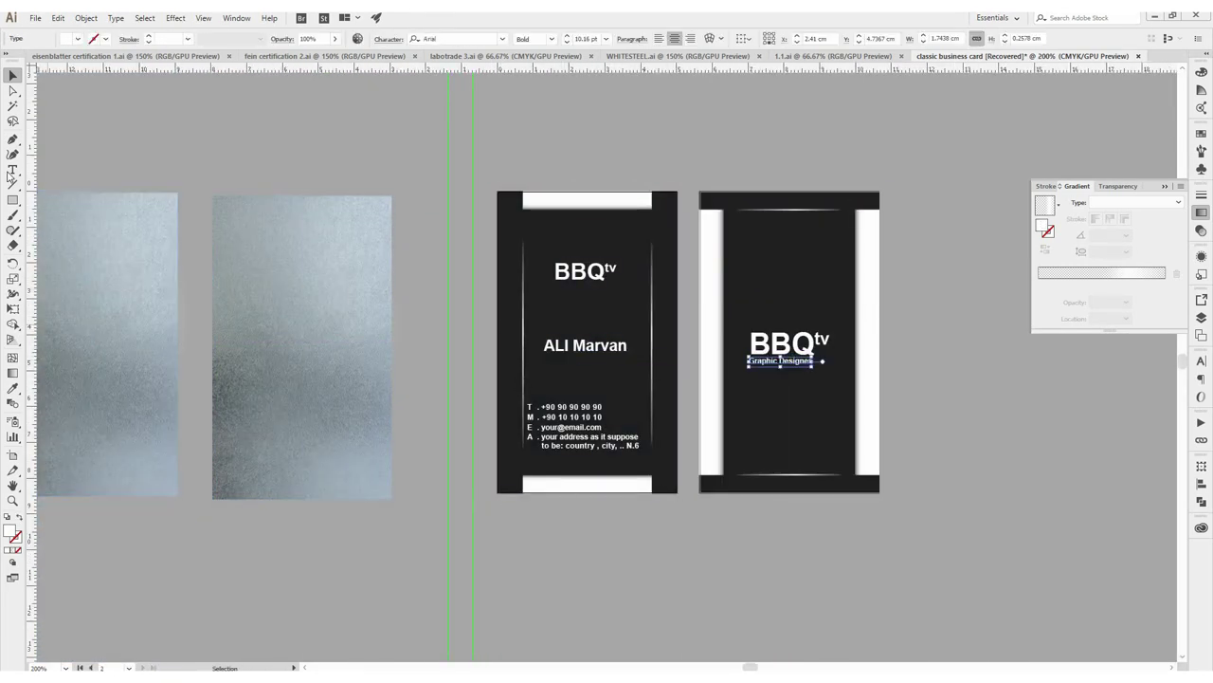
left_click(13, 169)
key("Escape")
left_click(794, 358)
scroll(793, 358, "up", 5)
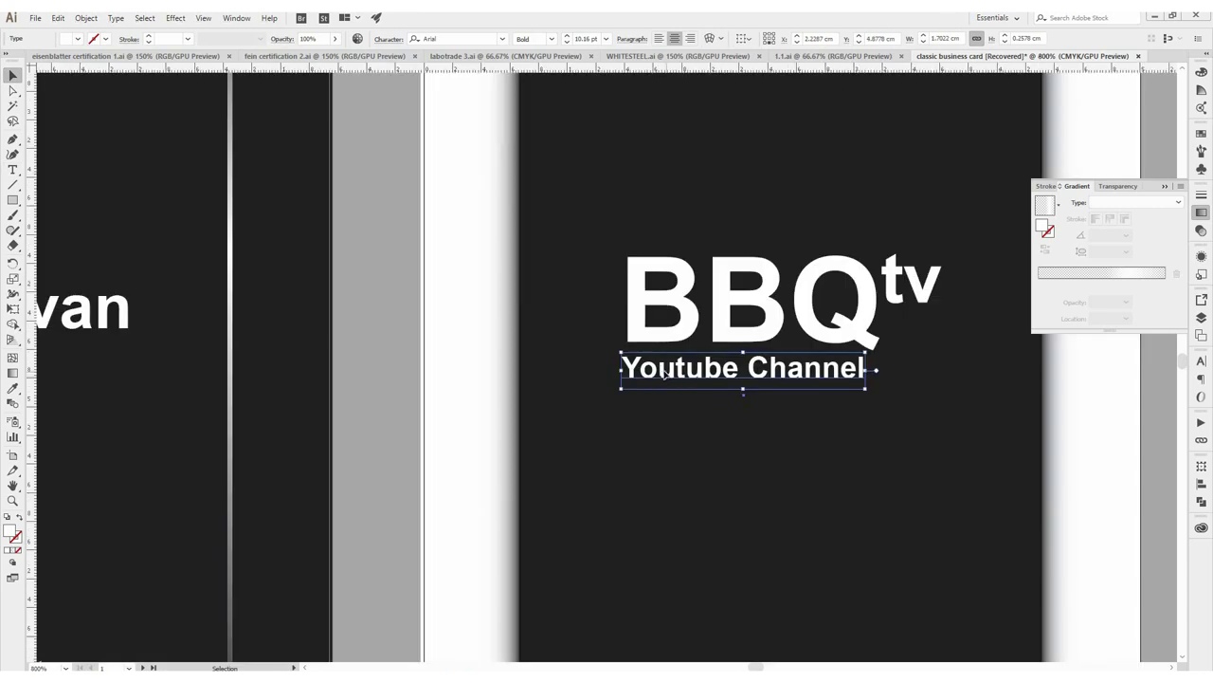
Raise the tagline's Tracking to 164 and align it under the BBQtv logo
left_click(1201, 362)
left_click(1138, 441)
left_click(1139, 438)
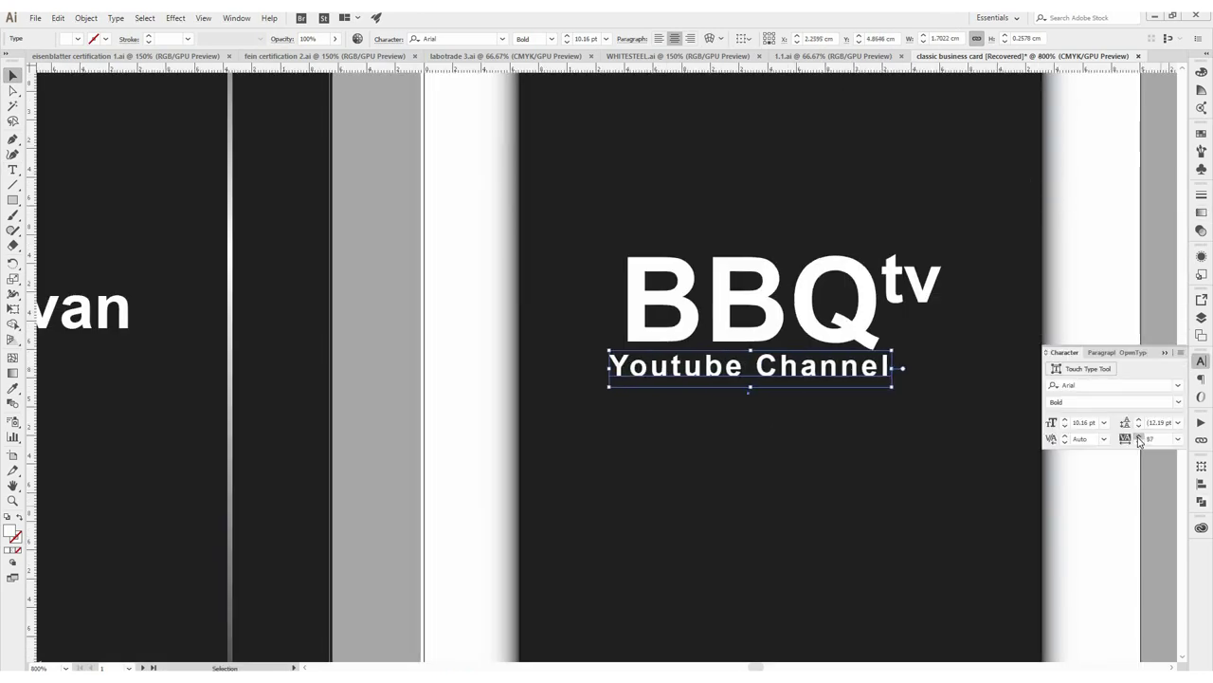
left_click_drag(665, 377, 691, 379)
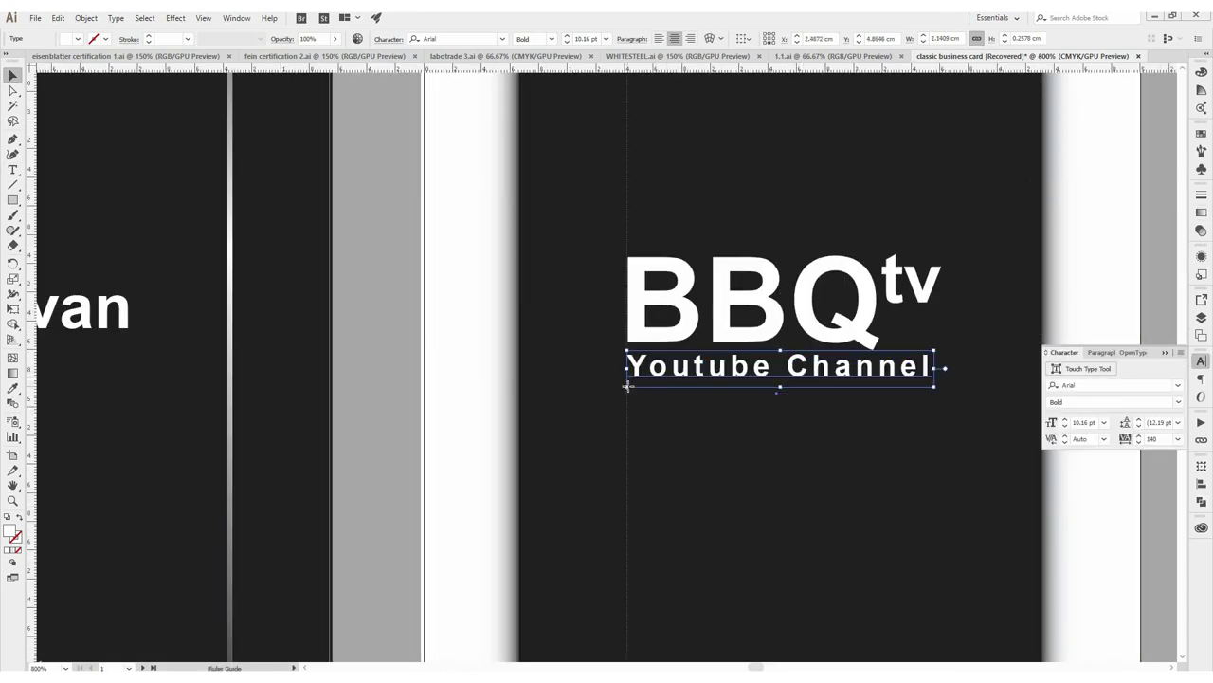
scroll(627, 387, "right", 3)
key("alt+Right")
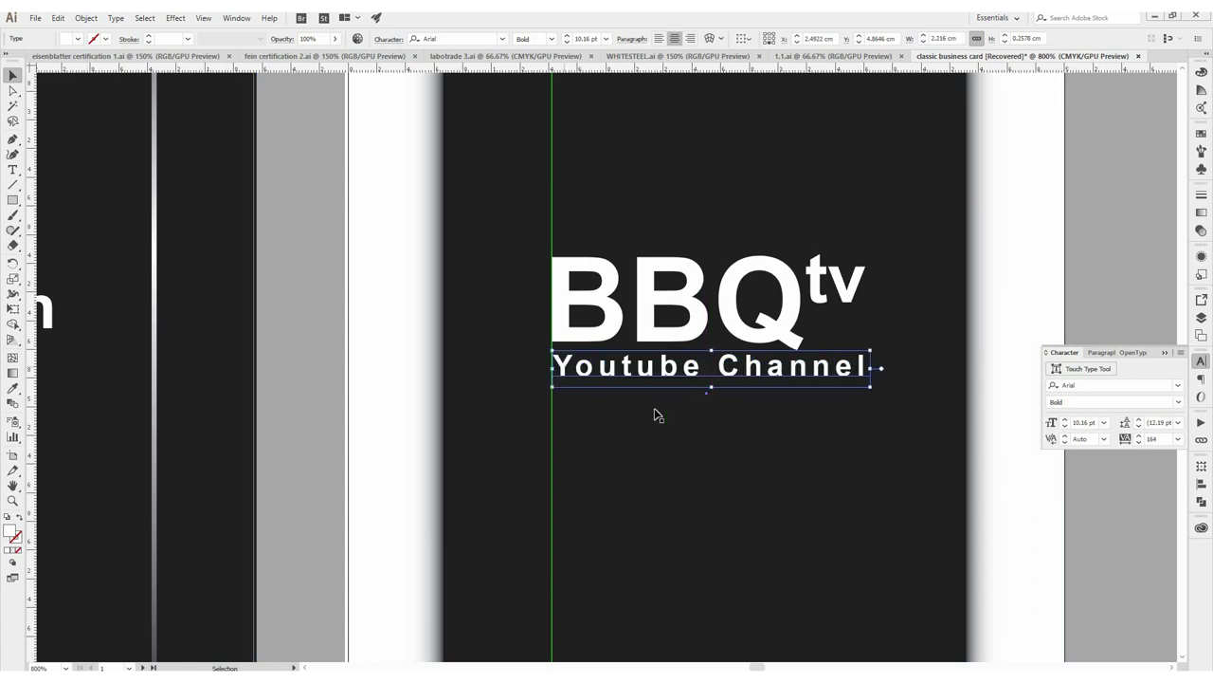
scroll(869, 372, "down", 4)
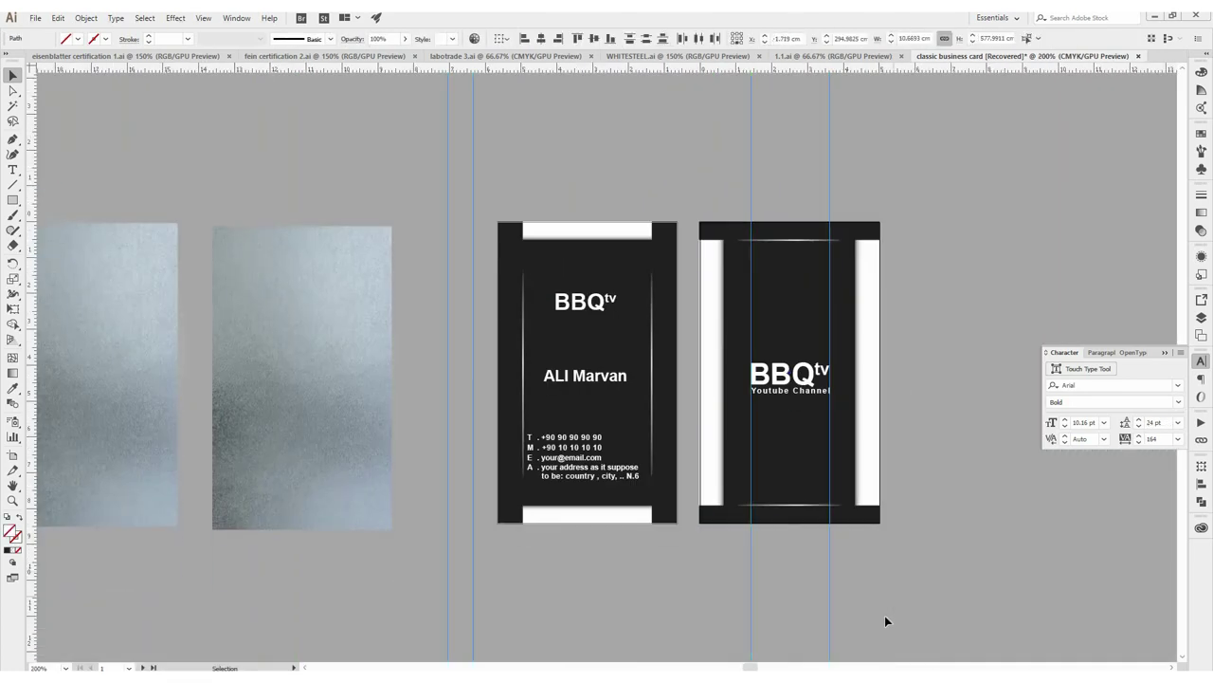
Lay the two wrinkled-glass textures over the back and front cards' silver bars
left_click_drag(324, 320, 798, 327)
left_click_drag(142, 370, 654, 356)
scroll(654, 356, "up", 2)
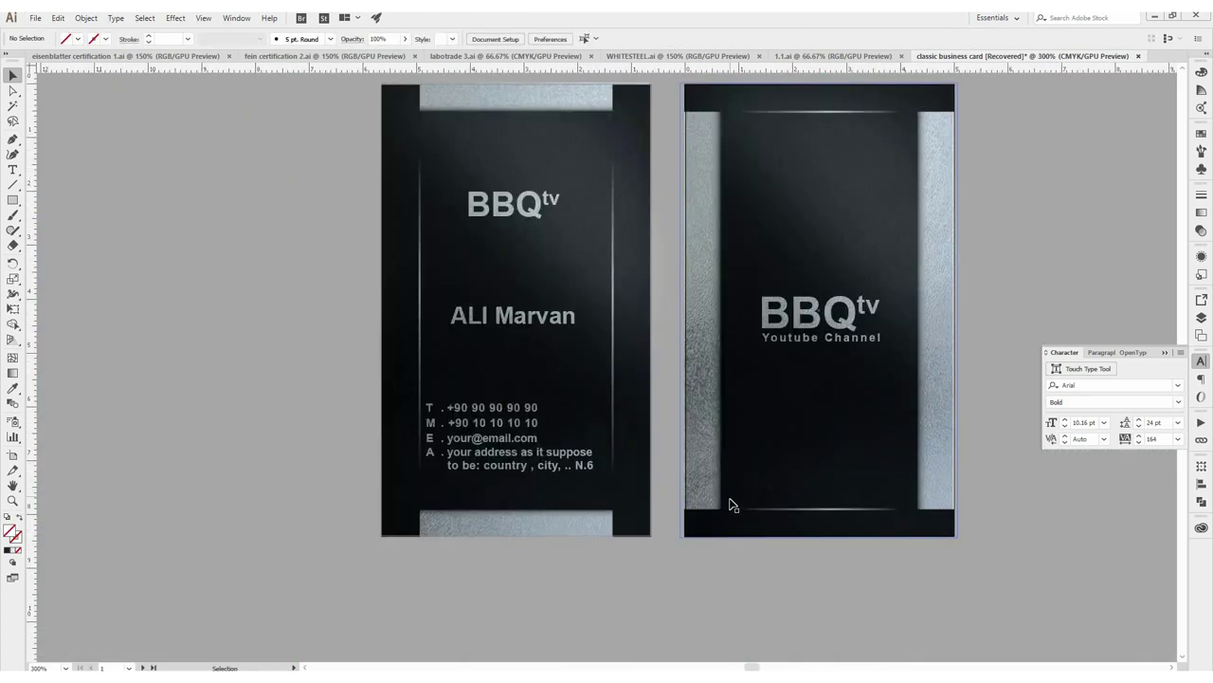
scroll(731, 501, "down", 2)
scroll(645, 555, "down", 3)
Start a text line below the cards for 'Don't forget to like and subscribe'
scroll(627, 560, "right", 2)
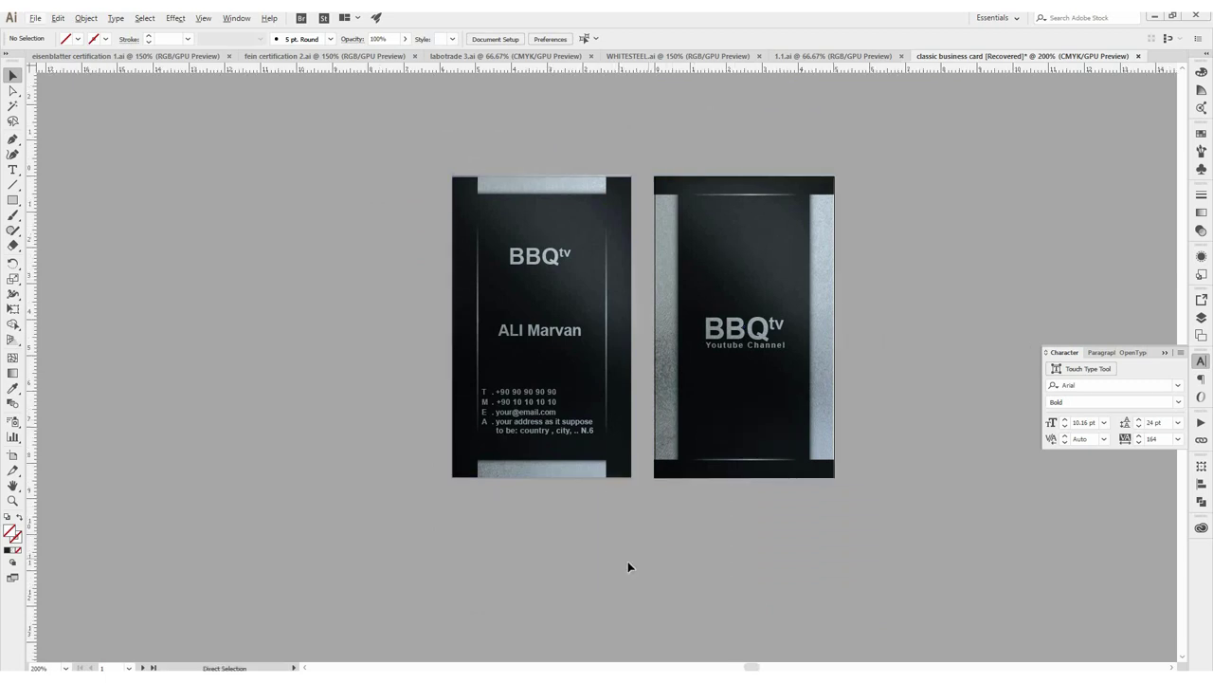
key("t")
left_click(428, 559)
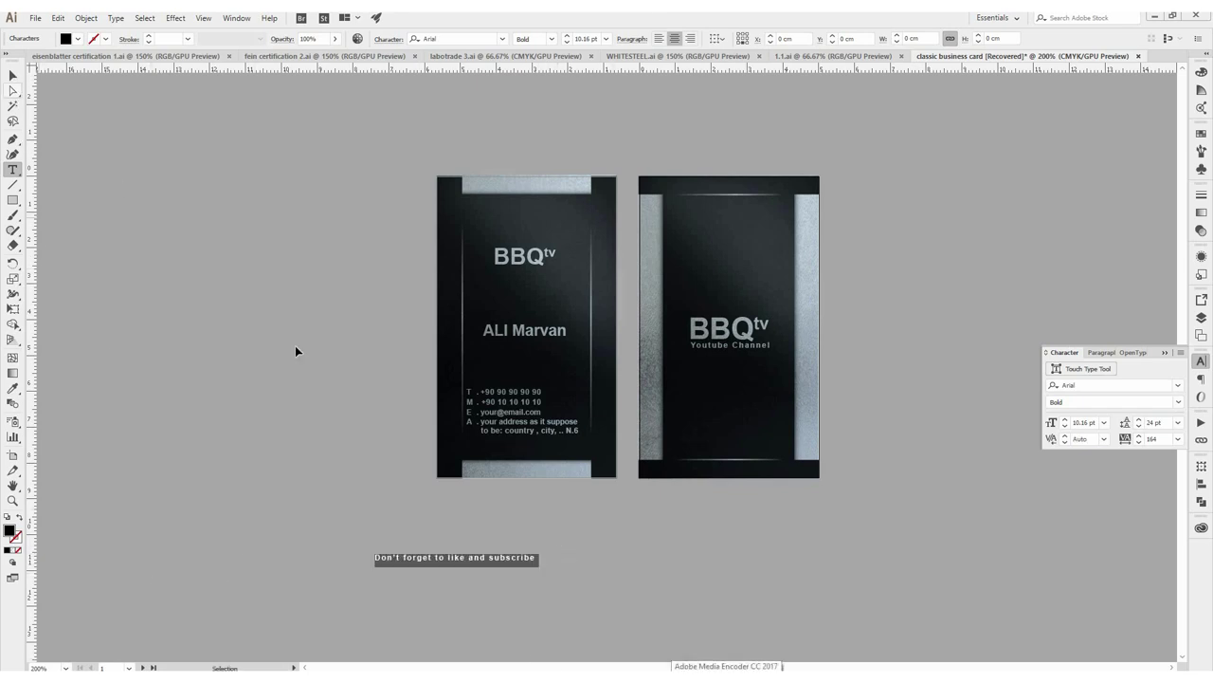
Set the subscribe line to 24.5 pt and centre it just below both cards
left_click(396, 563)
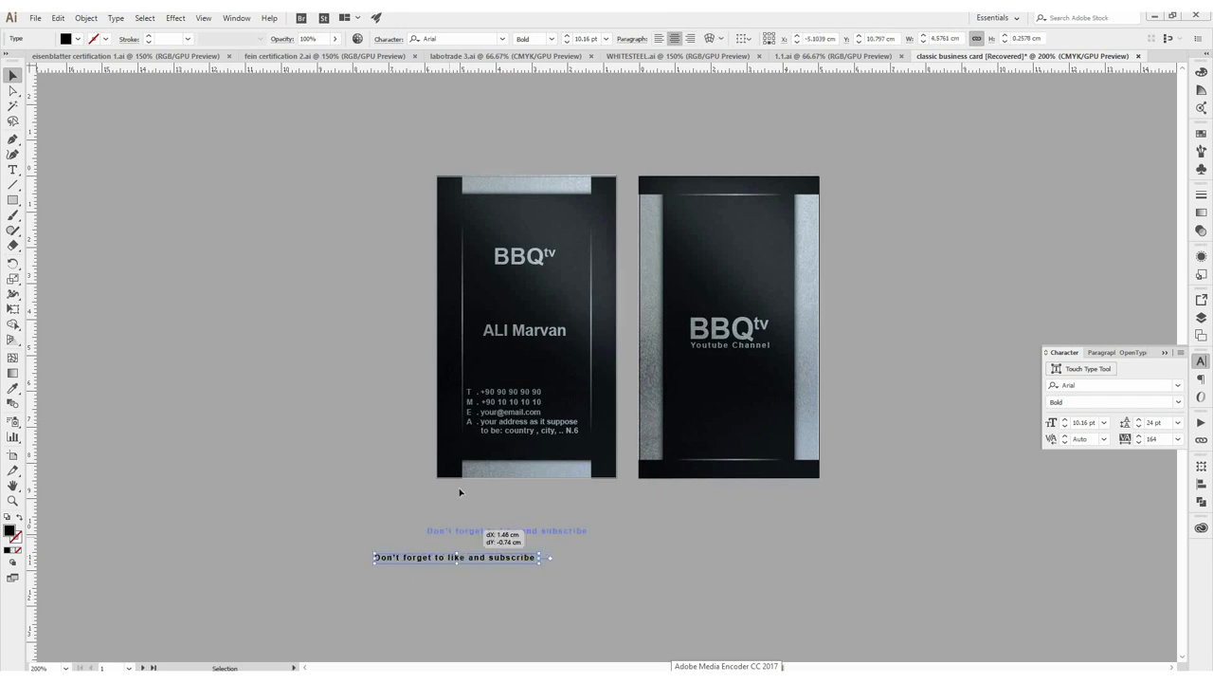
left_click_drag(456, 490, 469, 499)
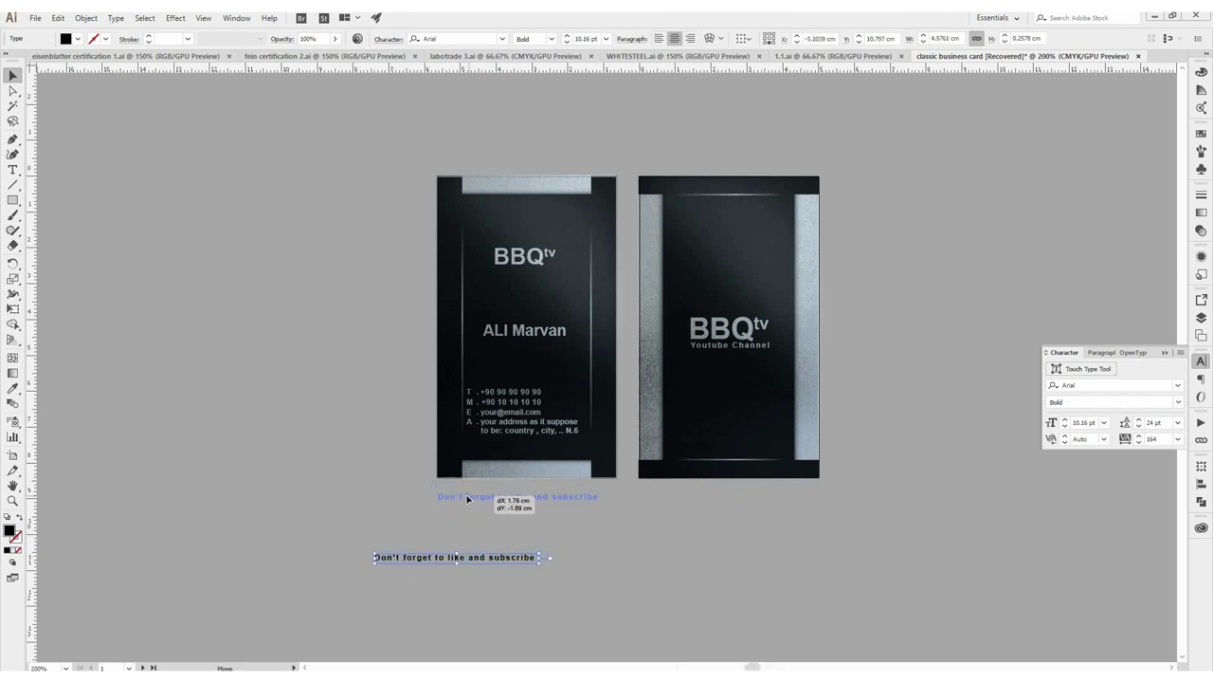
left_click_drag(584, 512, 834, 593)
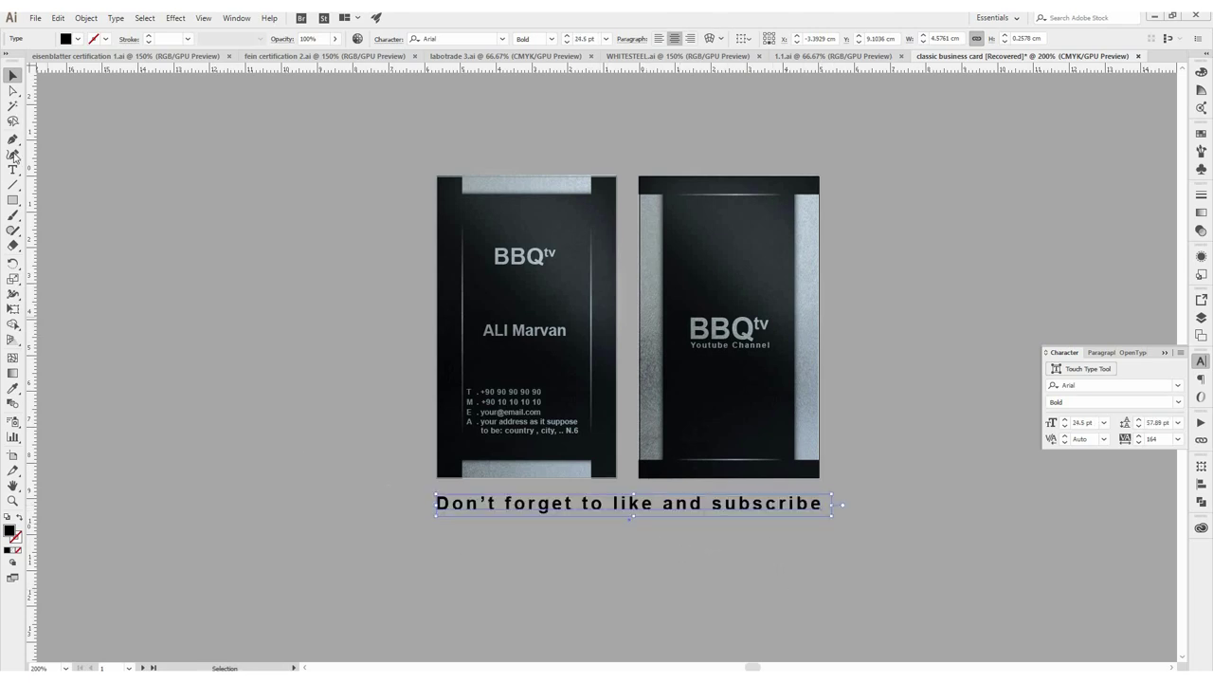
Add a 'BBQTV' text line beneath the subscribe line
left_click(728, 612, "ctrl")
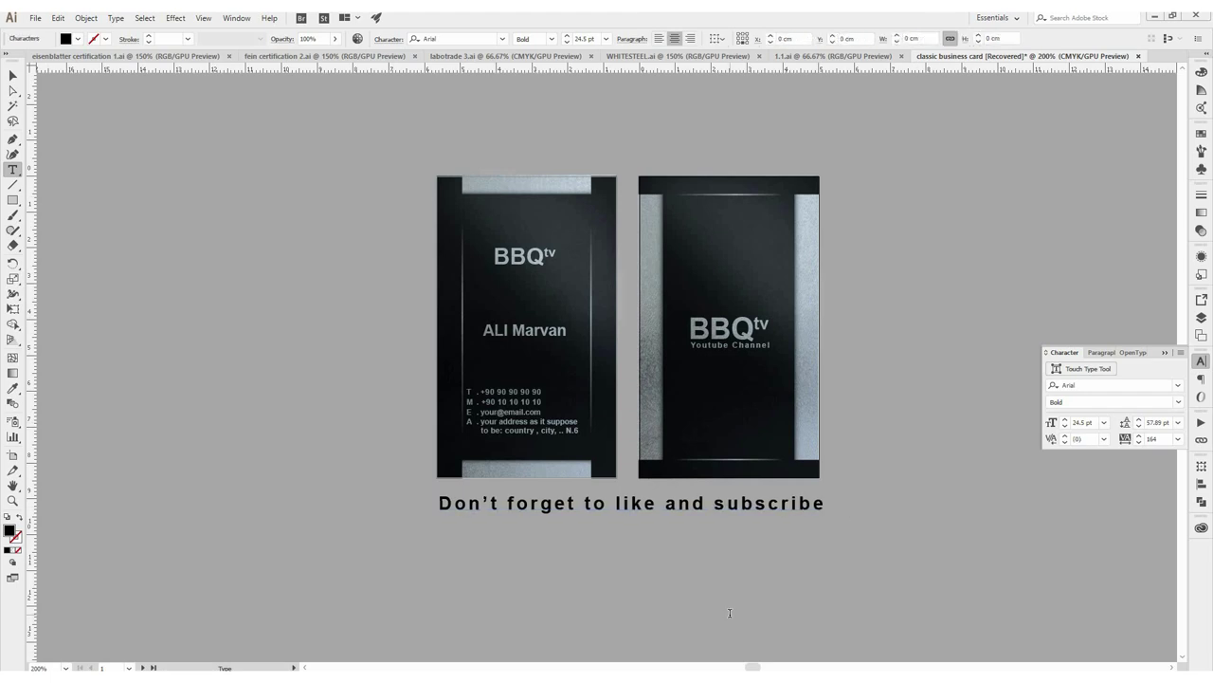
type("BBQTV")
left_click(12, 77)
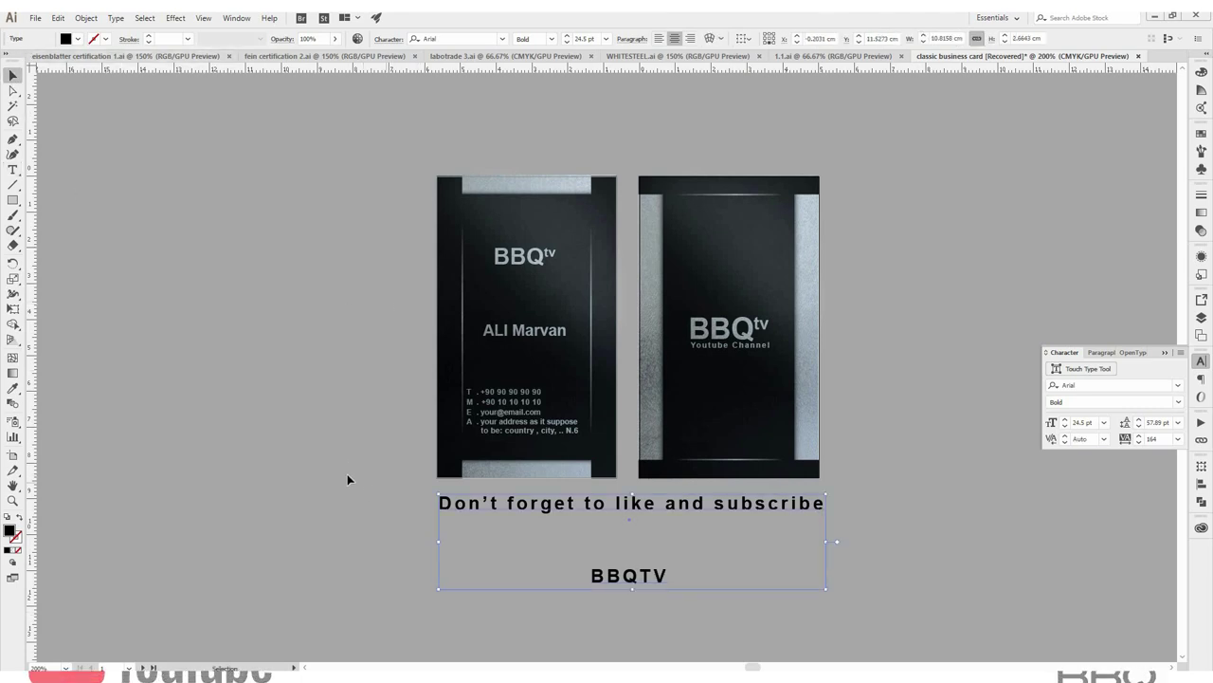
left_click(174, 483)
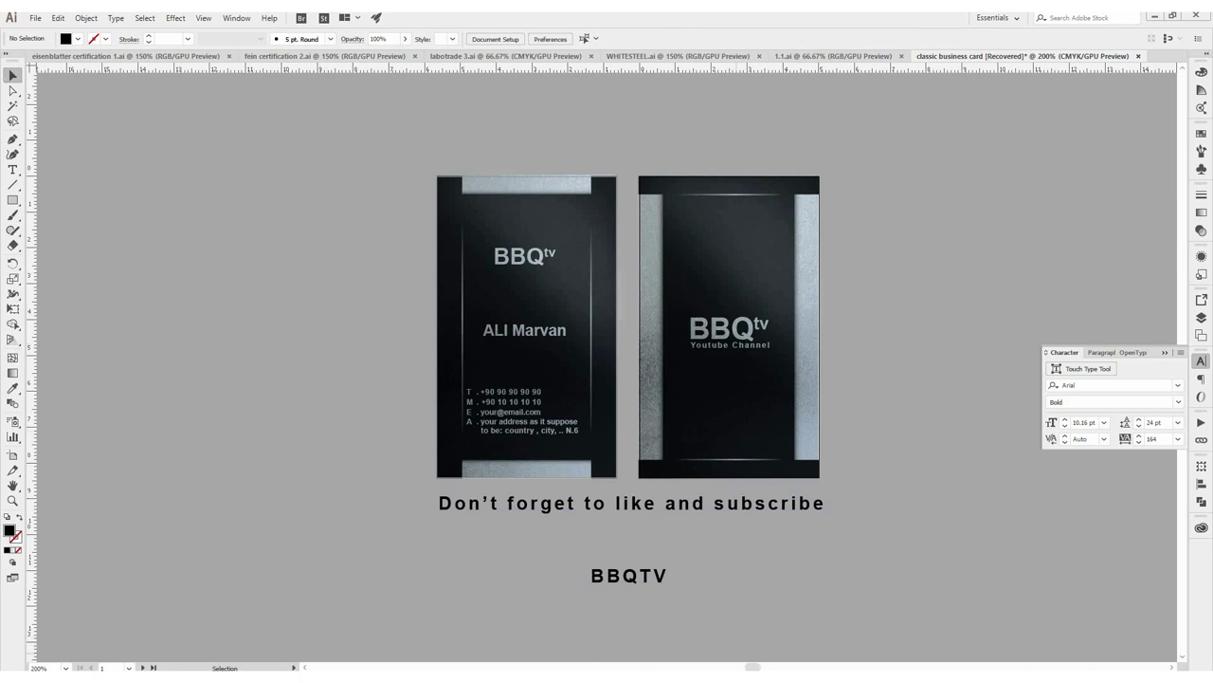
left_click(1058, 667)
right_click(1033, 659)
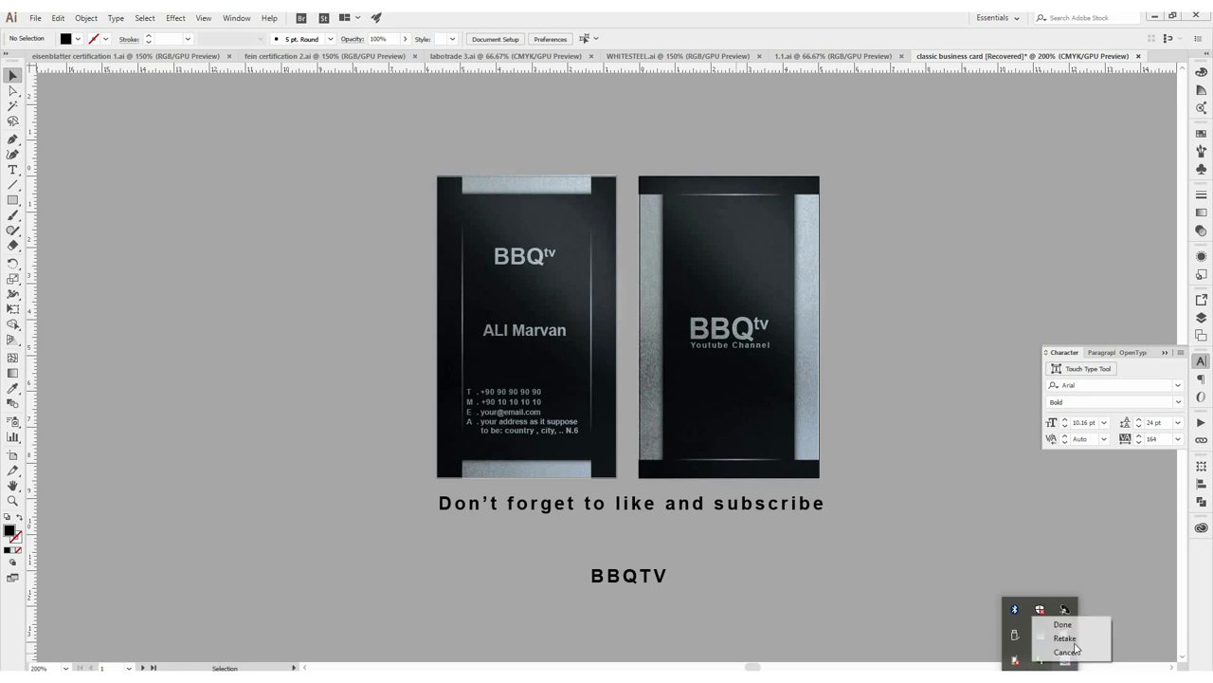
left_click(1063, 624)
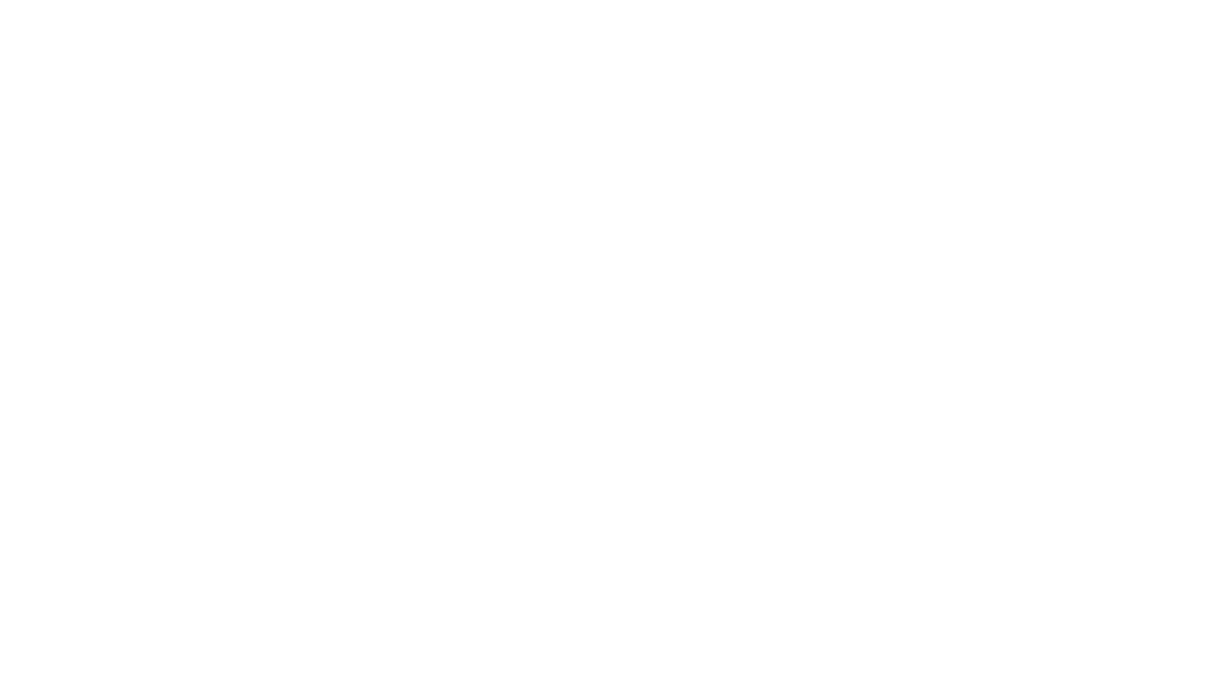